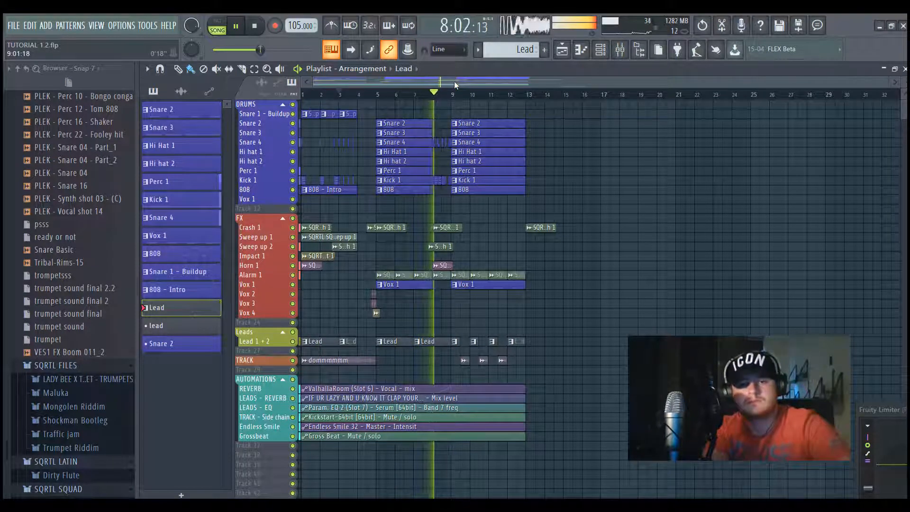
# Step: Stop the song, solo the Snare 1 - Buildup track, and play it with its pattern's notes open
pyautogui.press('space')
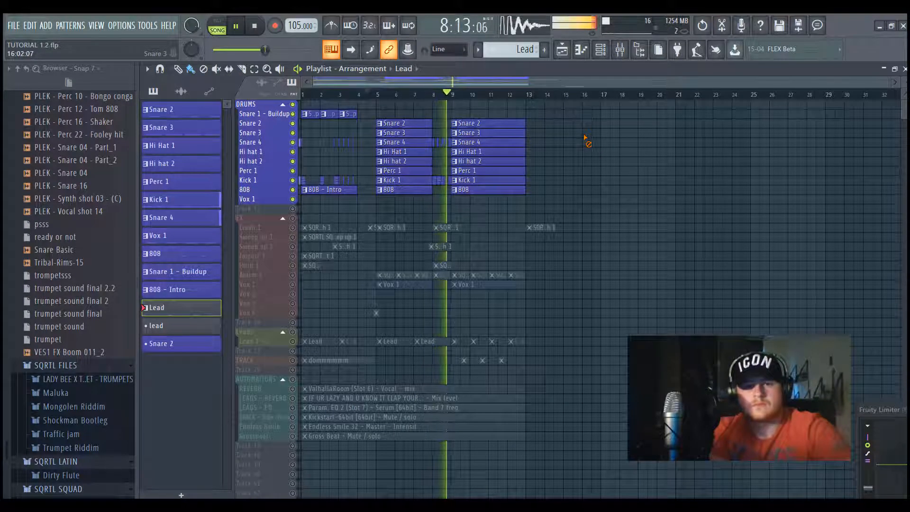
pyautogui.press('space')
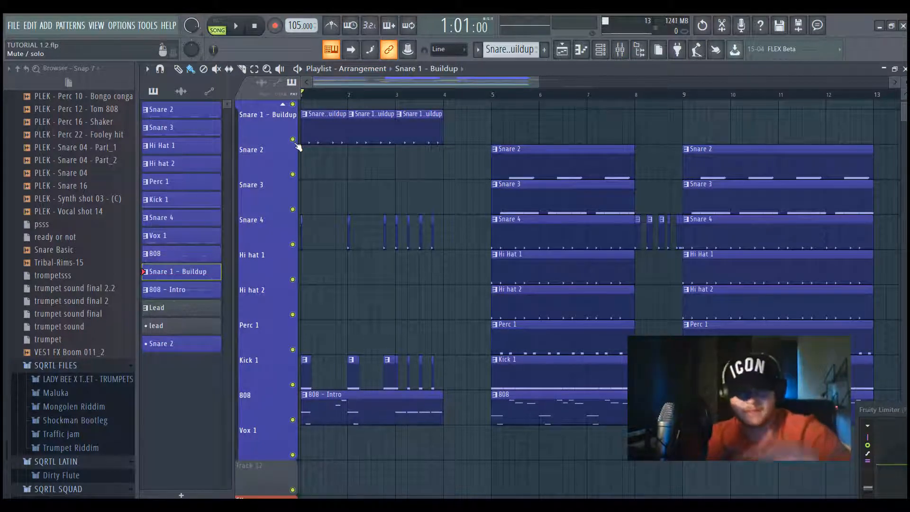
pyautogui.rightClick(292, 139)
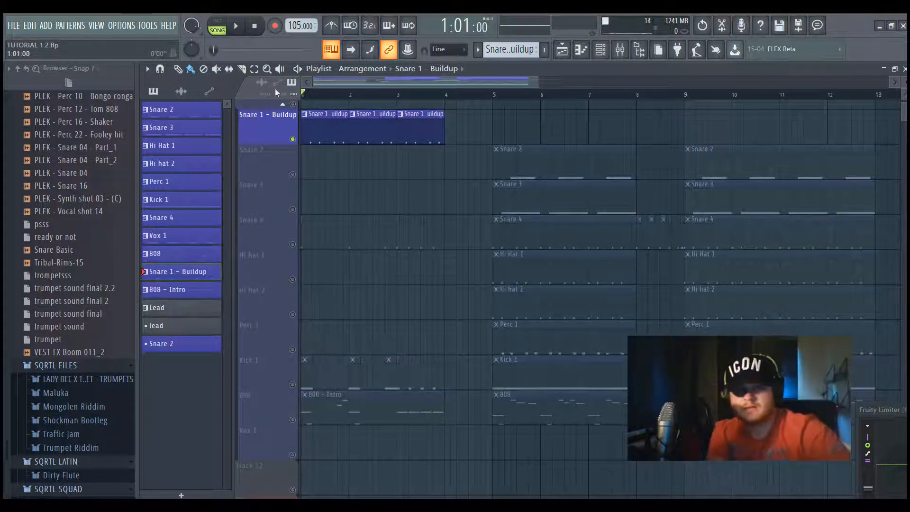
pyautogui.doubleClick(323, 122)
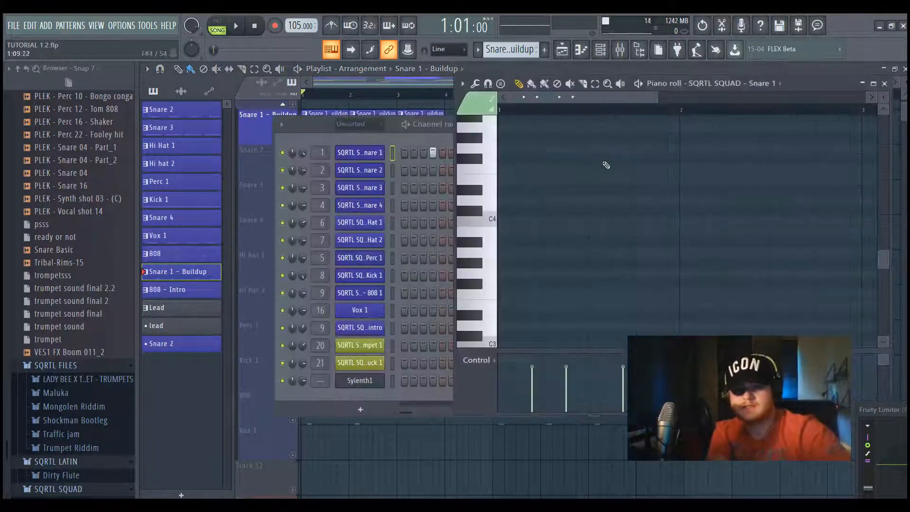
pyautogui.press('space')
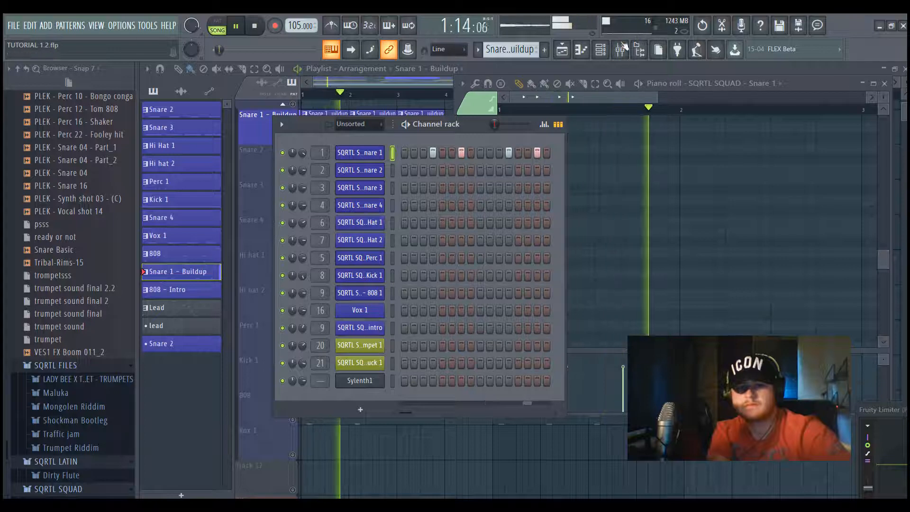
# Step: Inspect the FabFilter Pro-Q 2 curve on the Snare 1 build-up mixer track, then close the plugin views and stop playback
pyautogui.click(619, 49)
pyautogui.click(199, 269)
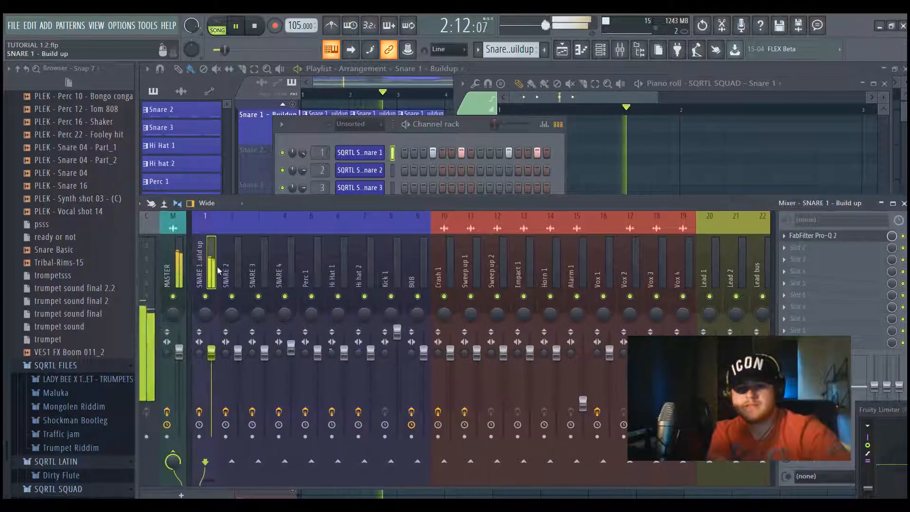
pyautogui.click(813, 236)
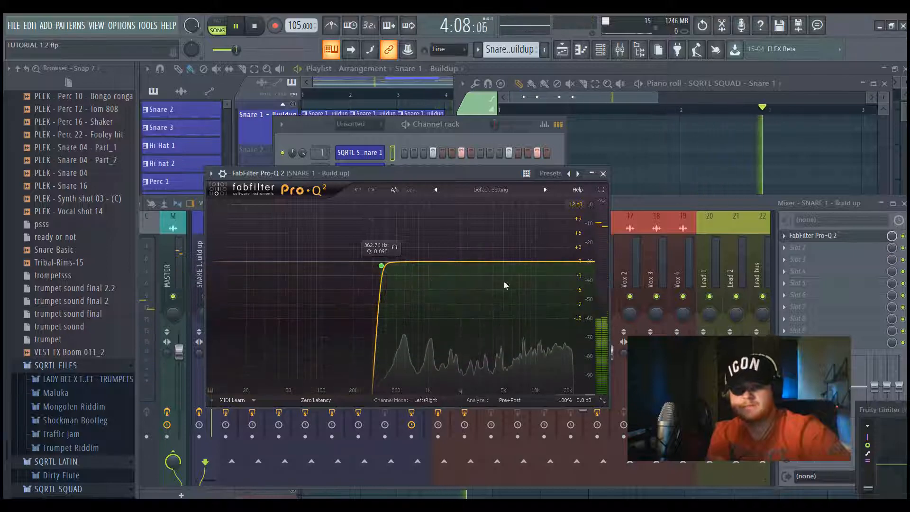
pyautogui.press('F12')
pyautogui.press('space')
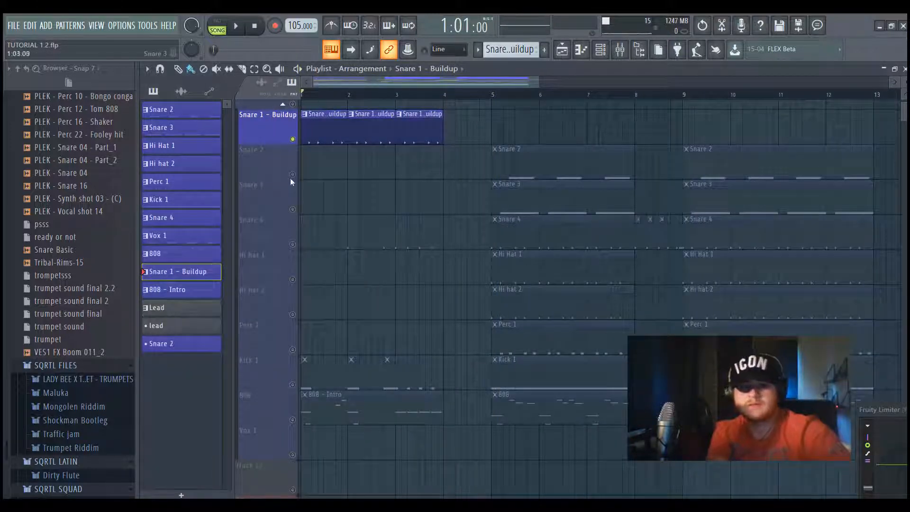
# Step: Solo the Snare 2 track and play it from bar 5 with its pattern's notes open
pyautogui.scroll(-3, 425, 186)
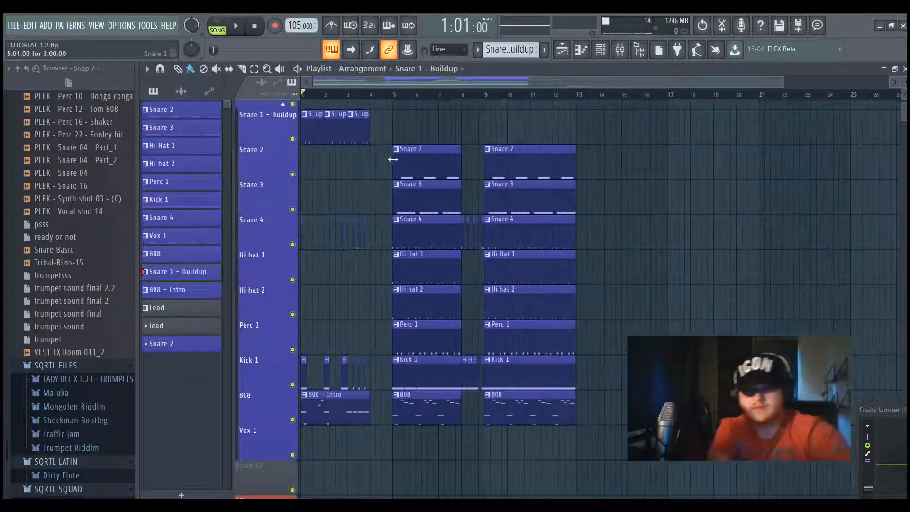
pyautogui.scroll(4, 393, 159)
pyautogui.rightClick(292, 174)
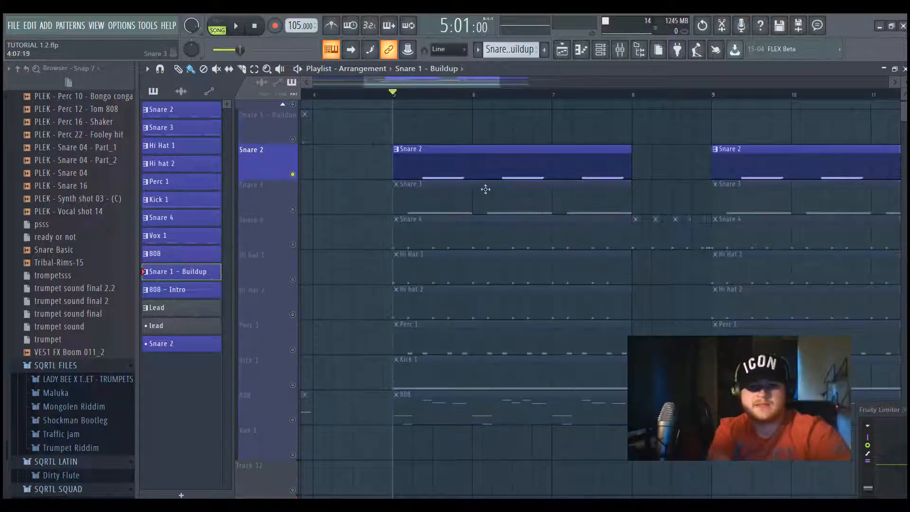
pyautogui.doubleClick(498, 172)
pyautogui.press('space')
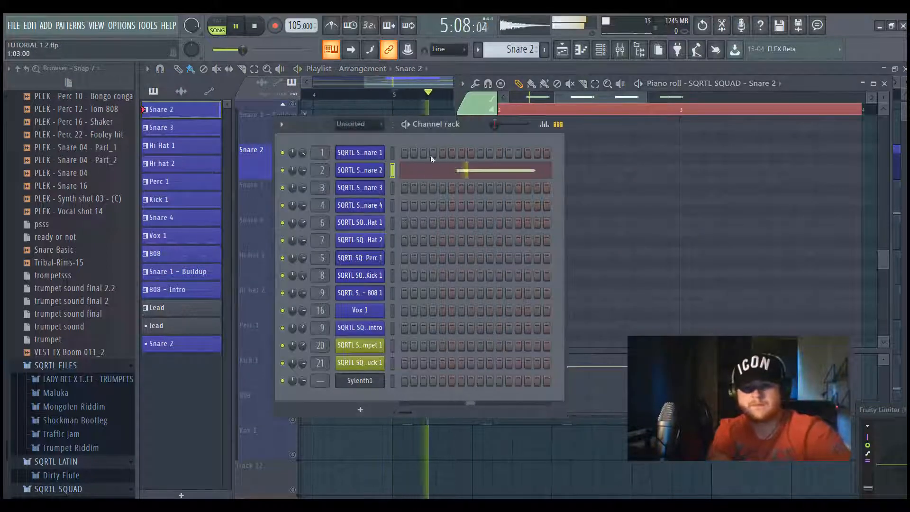
# Step: Check the Snare 2 channel and the FabFilter Pro-Q 2 curve on its mixer track, then return to the playlist
pyautogui.click(442, 175)
pyautogui.click(375, 174)
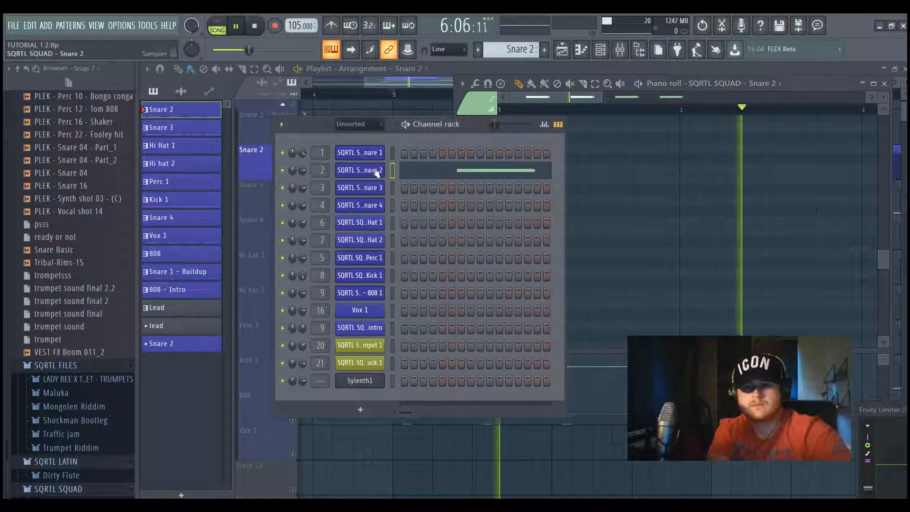
pyautogui.click(374, 174)
pyautogui.press('F9')
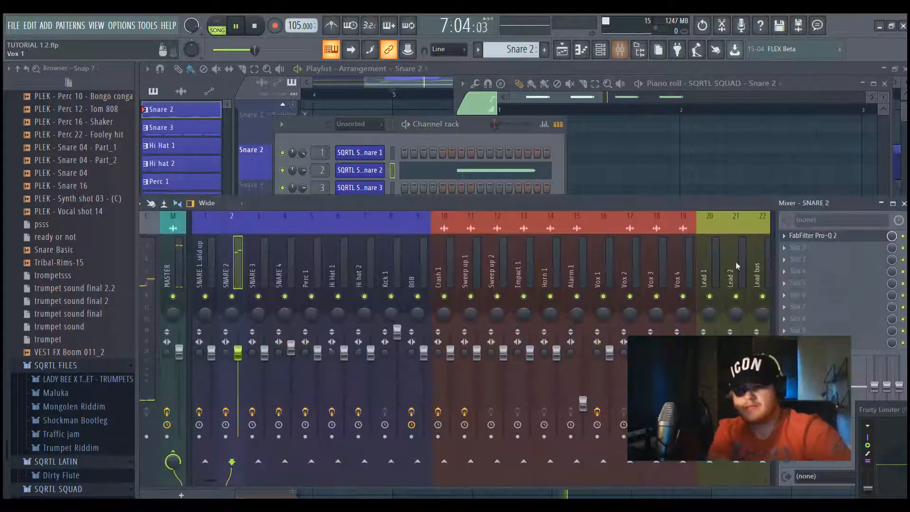
pyautogui.click(812, 236)
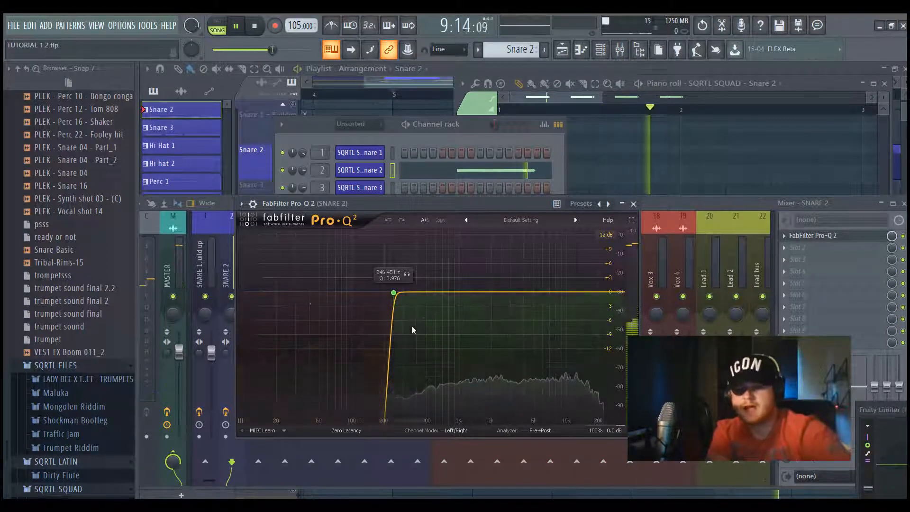
pyautogui.click(386, 78)
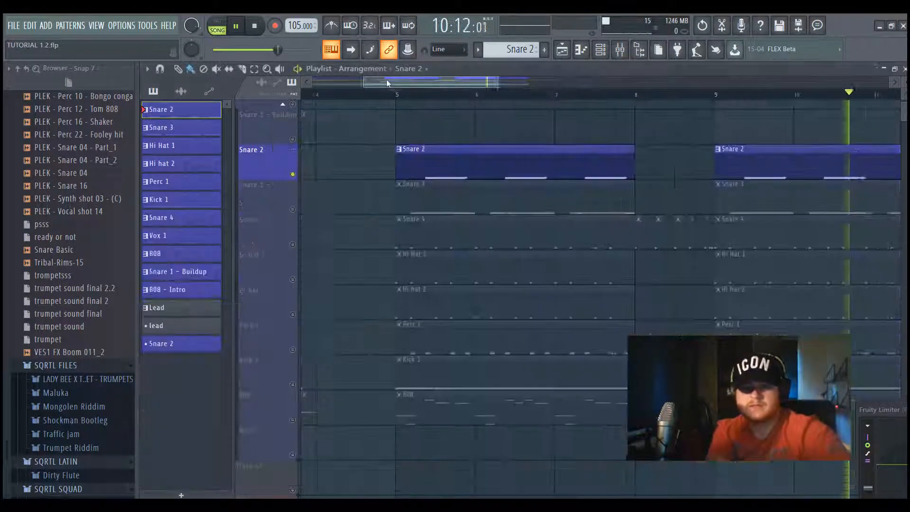
# Step: Solo the Snare 3 track, select its pattern, and play it from around bar 5
pyautogui.rightClick(292, 209)
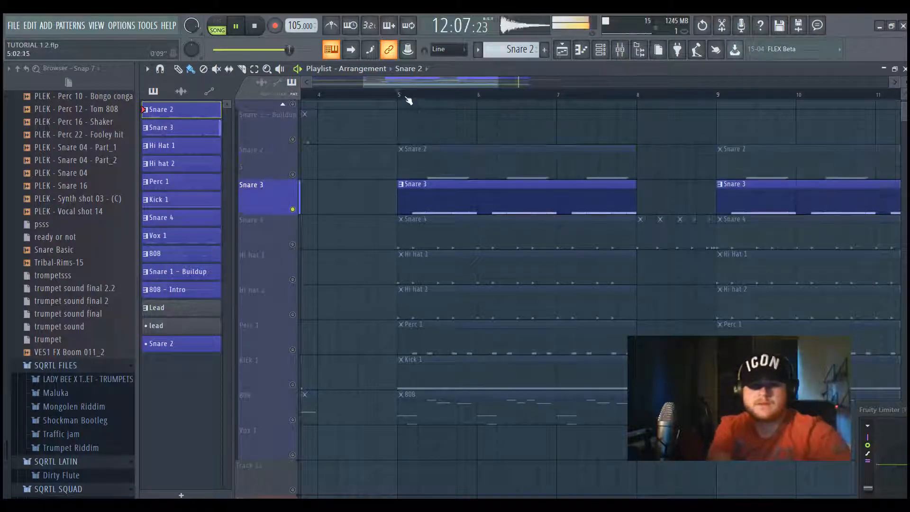
pyautogui.doubleClick(427, 195)
pyautogui.click(393, 84)
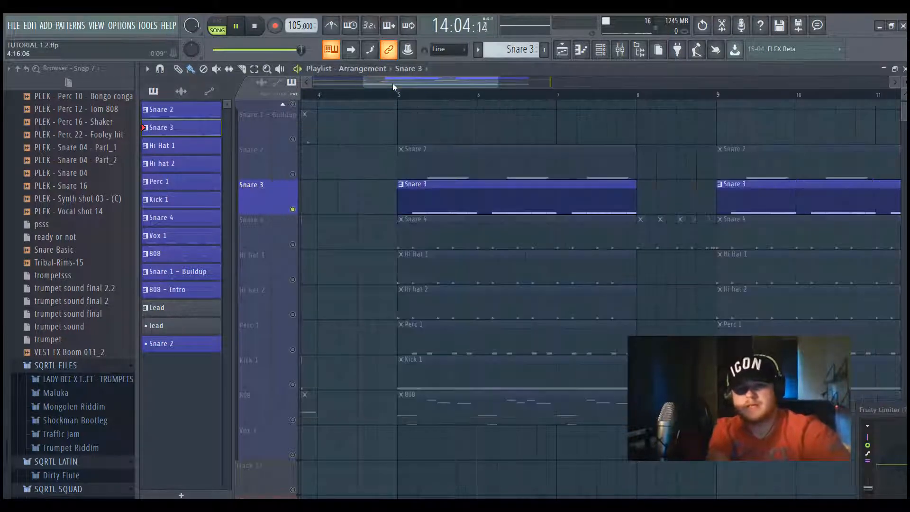
pyautogui.click(392, 84)
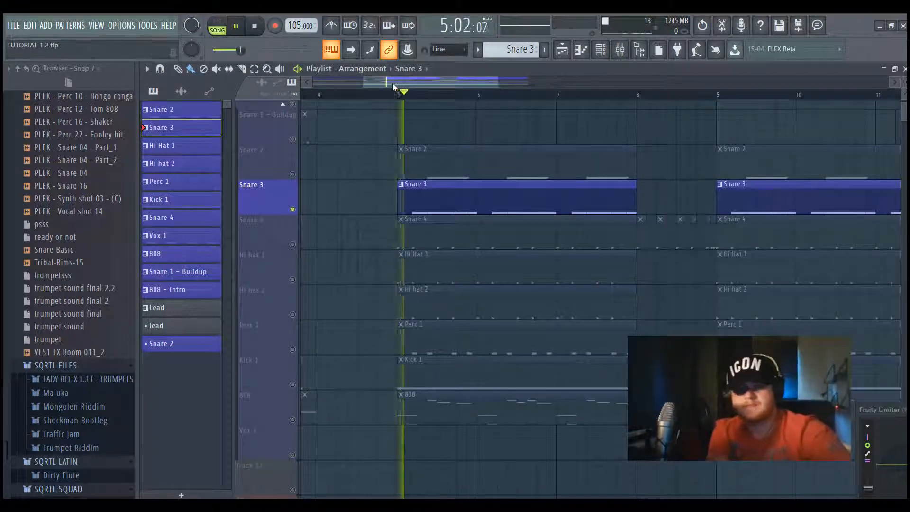
# Step: Inspect the FabFilter Pro-Q 2 curve on the Snare 3 mixer track, then return to the playlist and stop playback
pyautogui.press('F9')
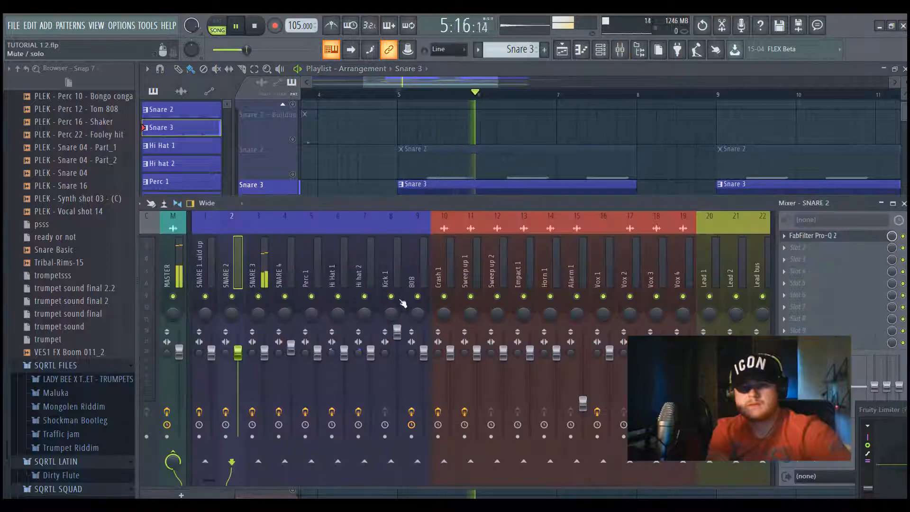
pyautogui.click(258, 265)
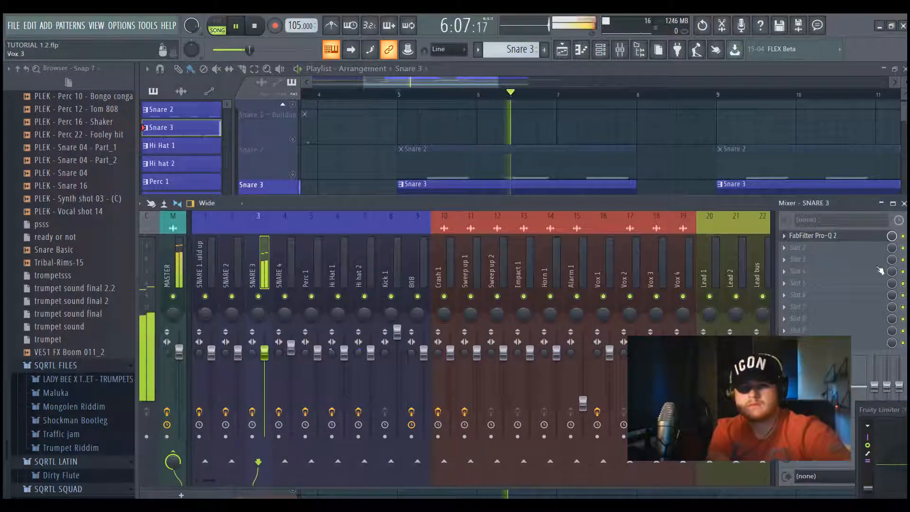
pyautogui.click(828, 239)
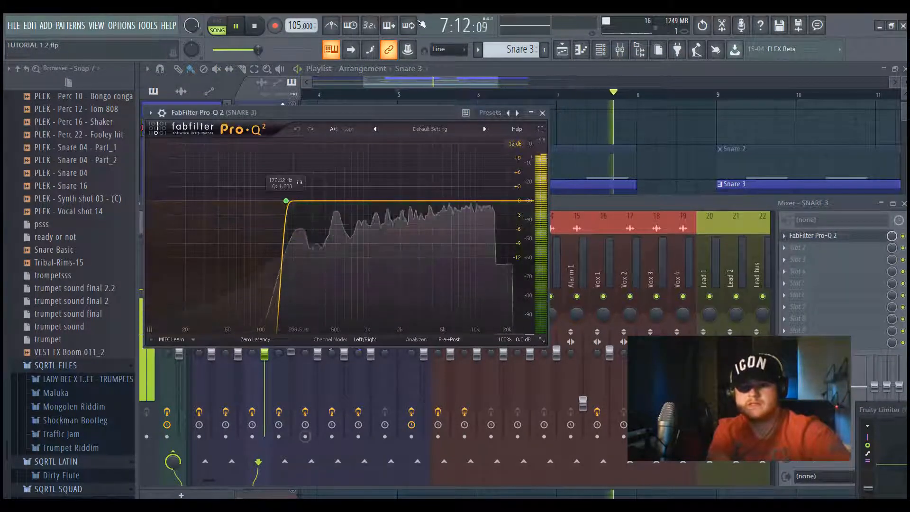
pyautogui.click(384, 79)
pyautogui.press('space')
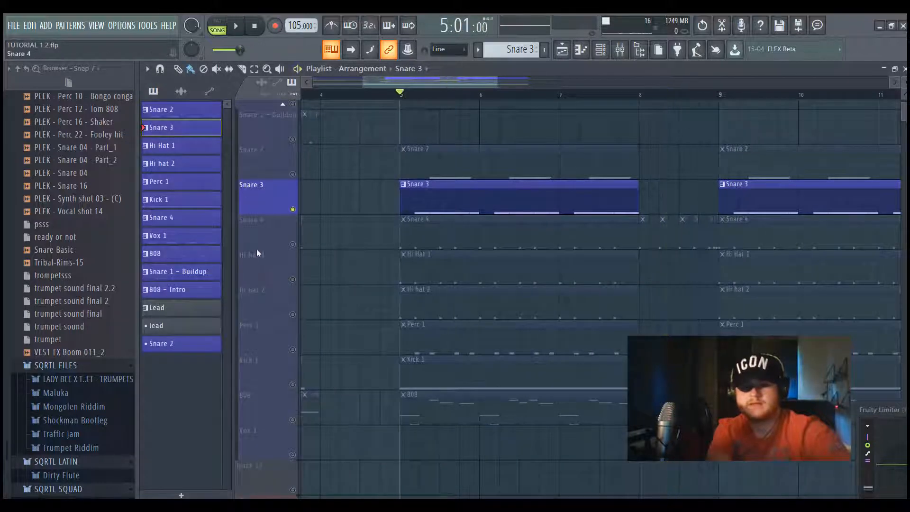
# Step: Unmute the Snare 4 track, open its pattern, and play that pattern
pyautogui.click(293, 245)
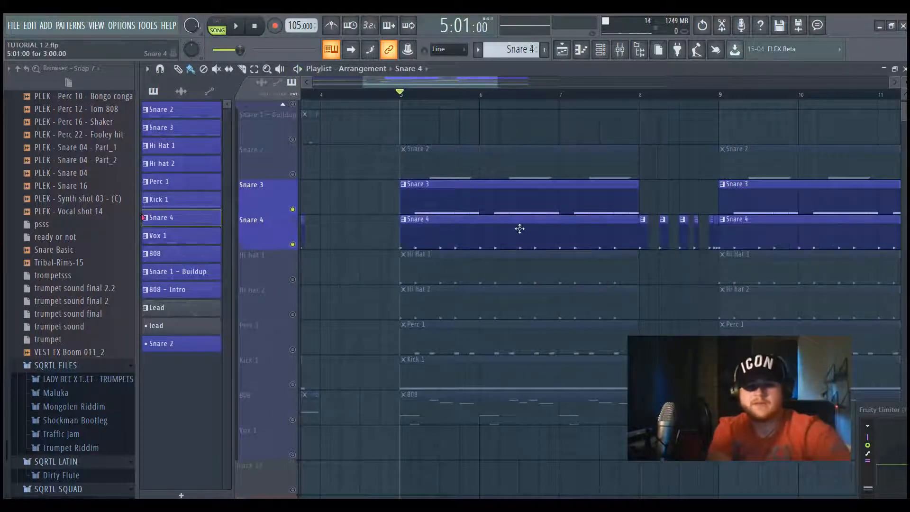
pyautogui.doubleClick(520, 228)
pyautogui.press('space')
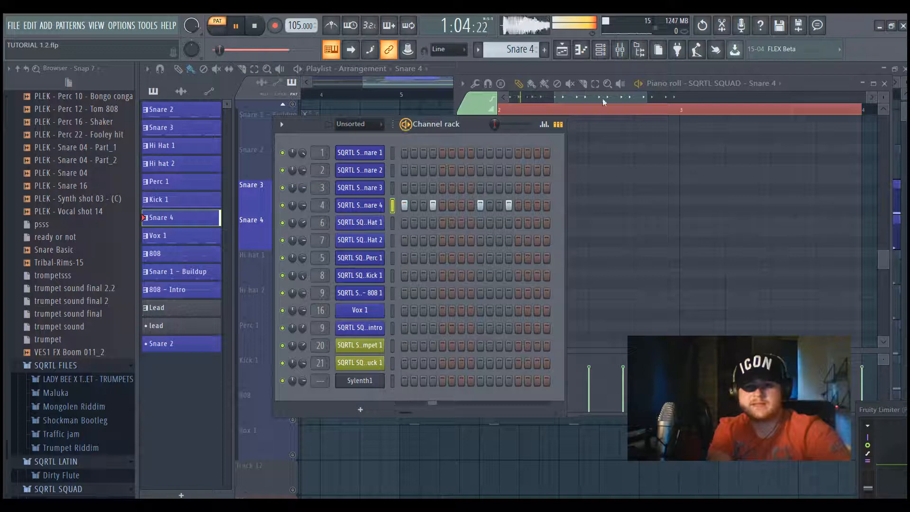
# Step: Display the Snare 4 mixer track and its effect slots to check the processing
pyautogui.click(619, 49)
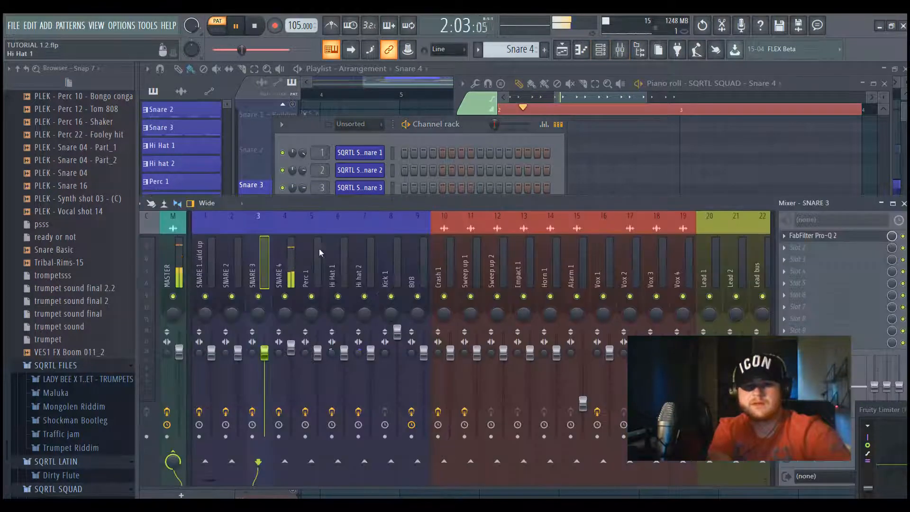
pyautogui.click(284, 266)
pyautogui.click(836, 244)
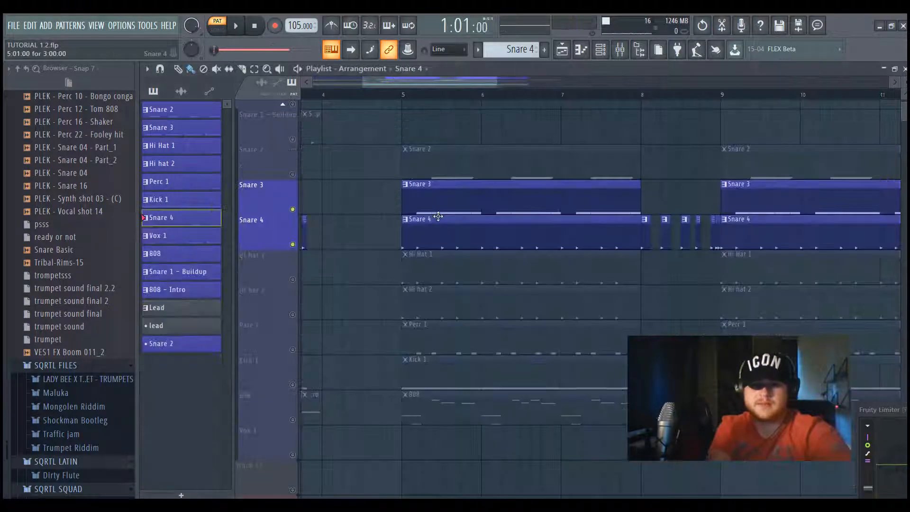
# Step: Unmute all tracks, place the song position at bar 5, and leave only Hi hat 1 and Hi hat 2 audible
pyautogui.click(293, 279)
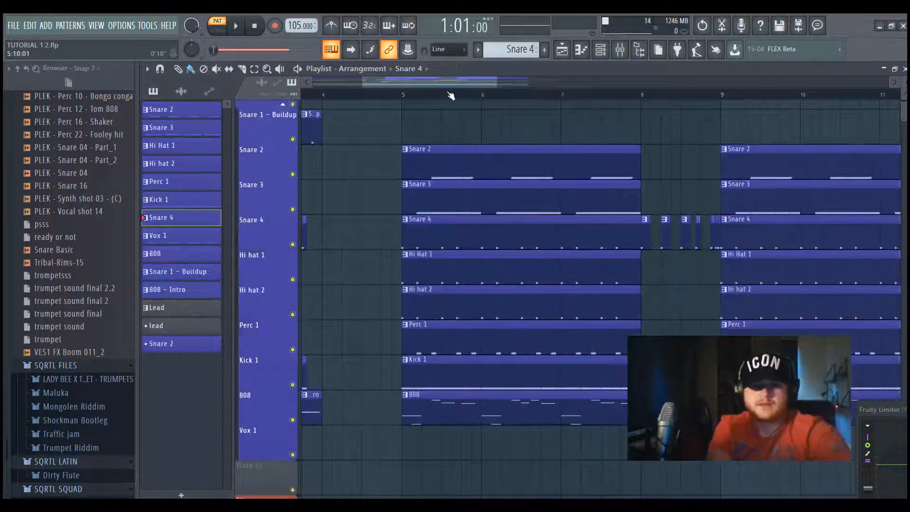
pyautogui.click(404, 99)
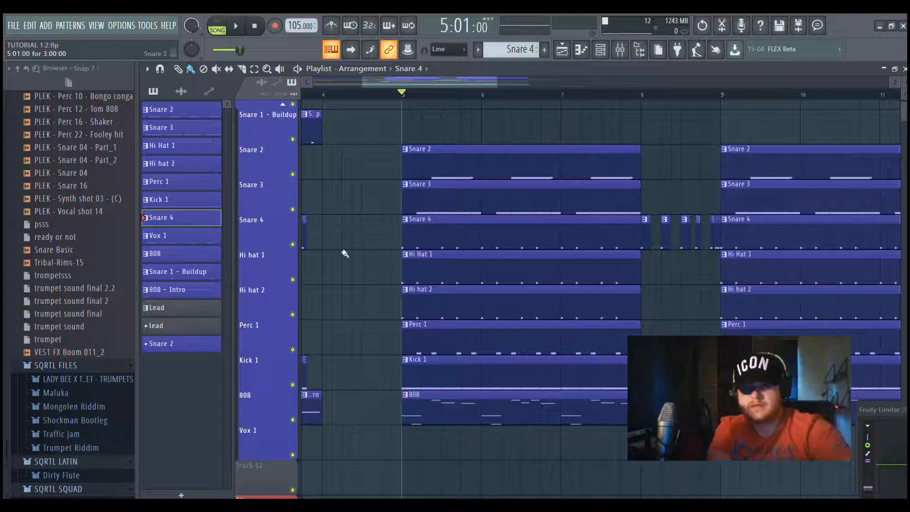
pyautogui.rightClick(293, 279)
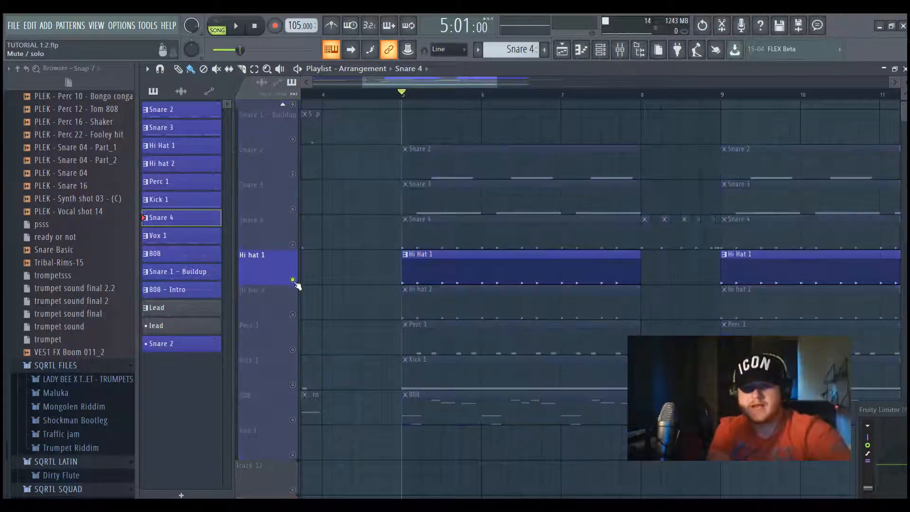
pyautogui.click(292, 315)
# Step: Open the Hi Hat 1 pattern, play it, and show its channel's sample settings
pyautogui.doubleClick(467, 270)
pyautogui.click(399, 136)
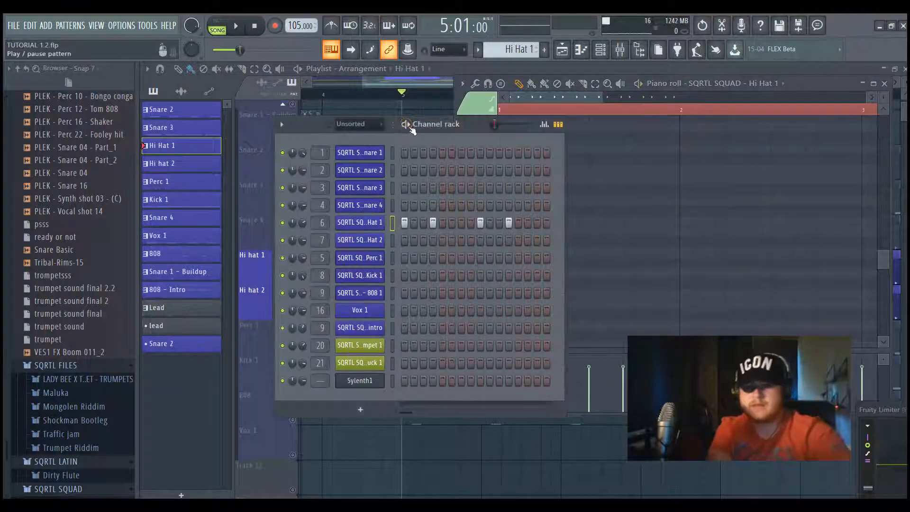
pyautogui.press('space')
pyautogui.click(360, 223)
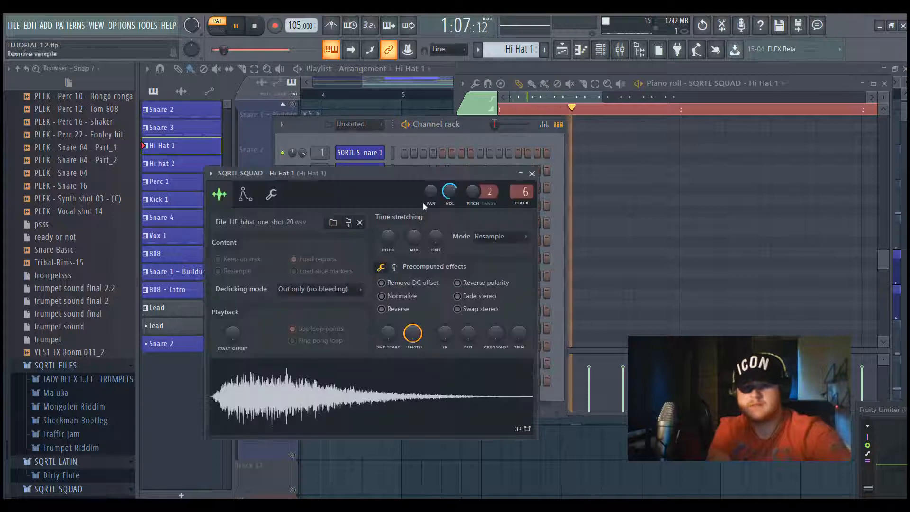
# Step: Review the Hi Hat 1 and Hi hat 2 mixer tracks, then return through the channel rack to the playlist
pyautogui.click(620, 49)
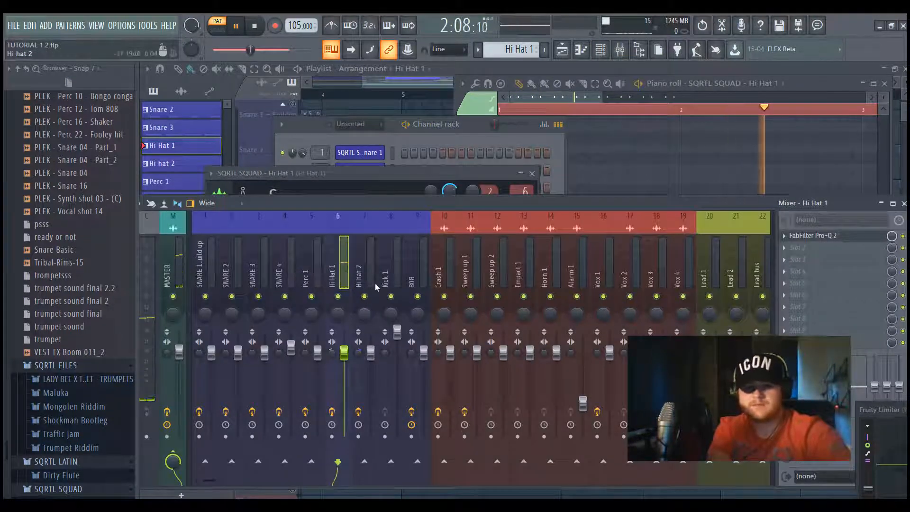
pyautogui.click(359, 274)
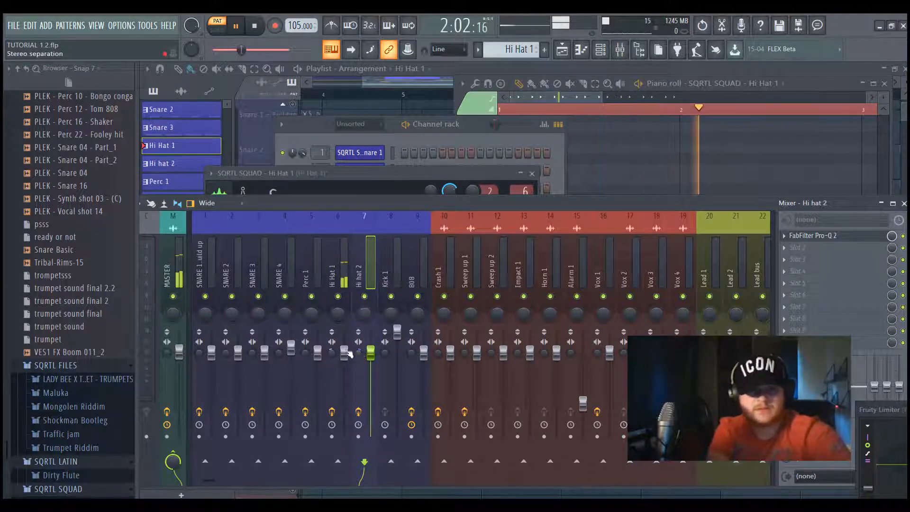
pyautogui.click(363, 142)
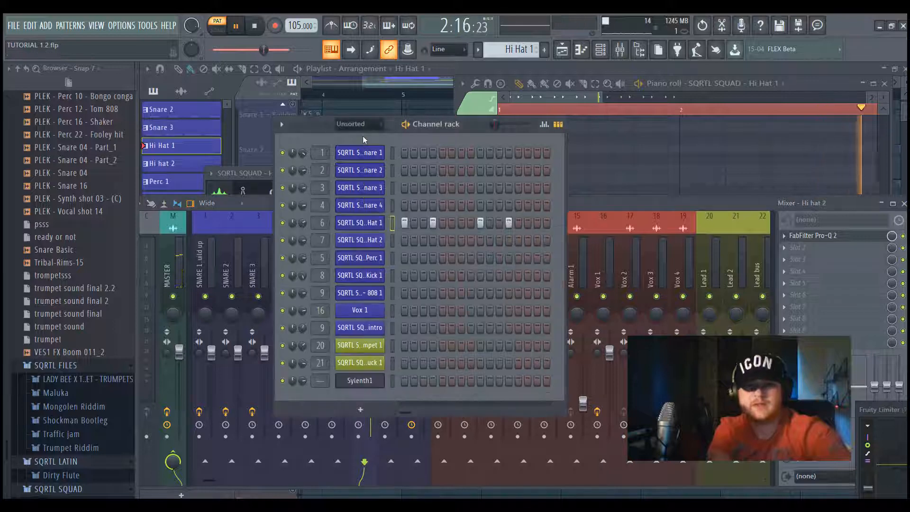
pyautogui.press('F5')
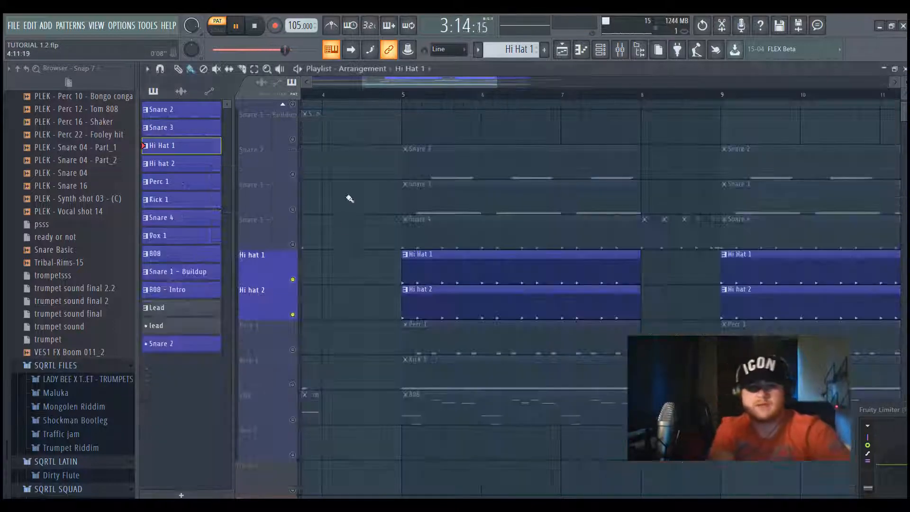
# Step: Leave only the Perc 1 track audible and play the song from bar 5
pyautogui.rightClick(301, 356)
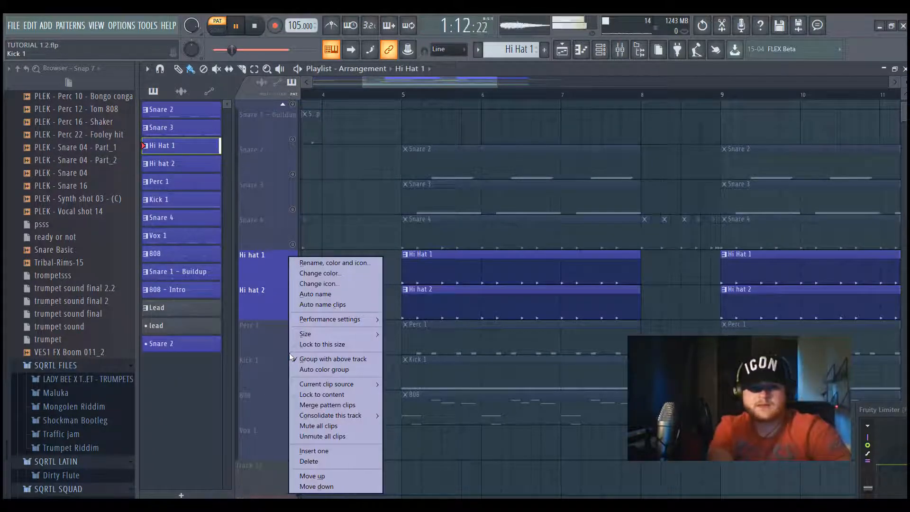
pyautogui.click(295, 349)
pyautogui.click(295, 349)
pyautogui.scroll(-3, 400, 142)
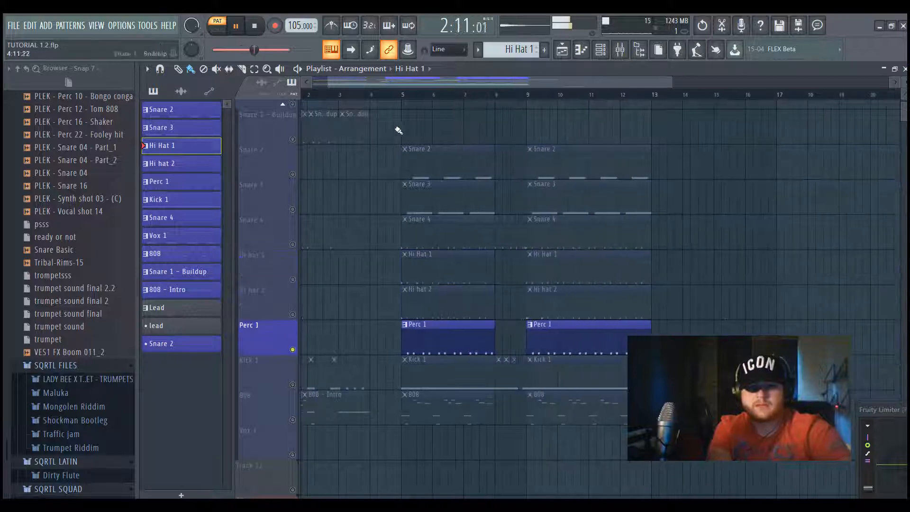
pyautogui.click(404, 95)
# Step: Open the Perc 1 pattern and its channel's sample settings, and inspect both FabFilter Pro-Q 2 equalizers on its mixer track
pyautogui.doubleClick(447, 349)
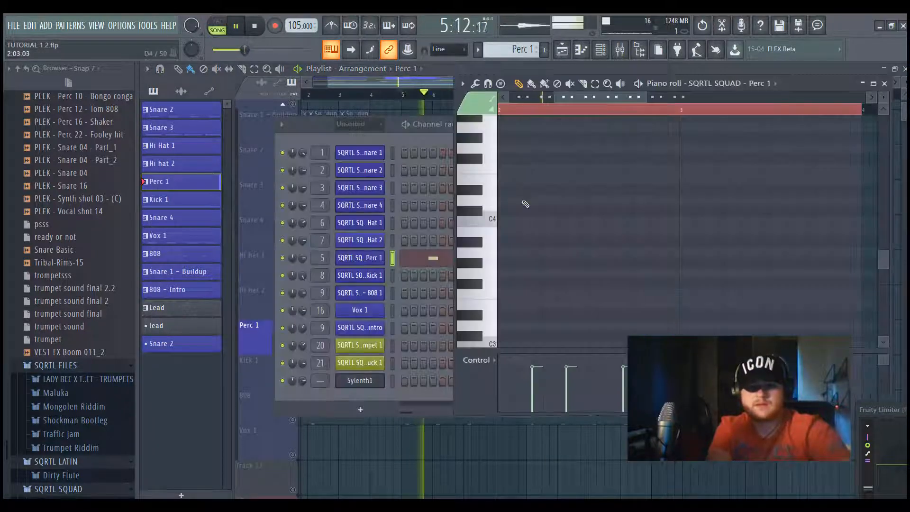
pyautogui.click(346, 259)
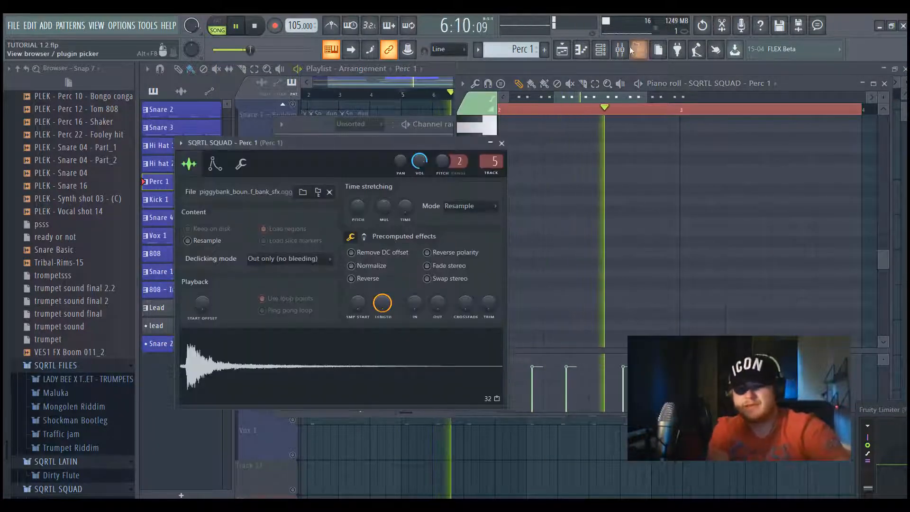
pyautogui.press('F9')
pyautogui.click(812, 235)
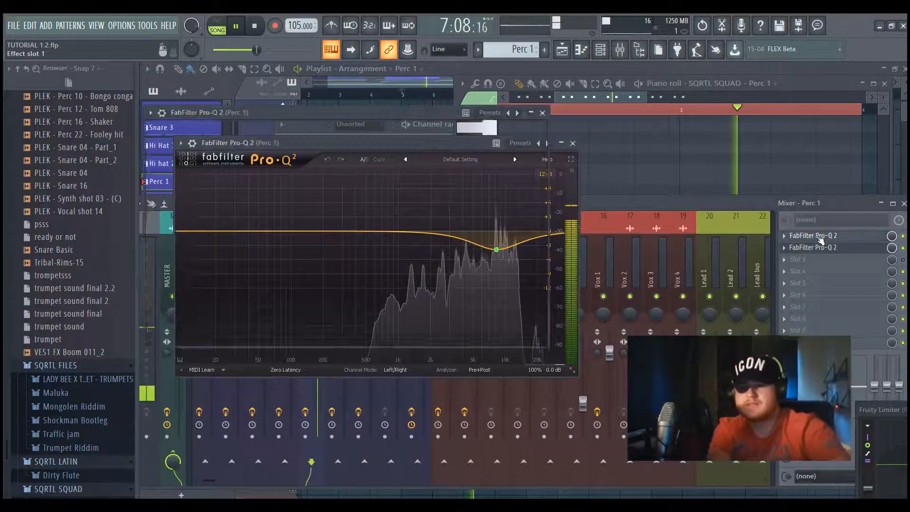
pyautogui.click(812, 248)
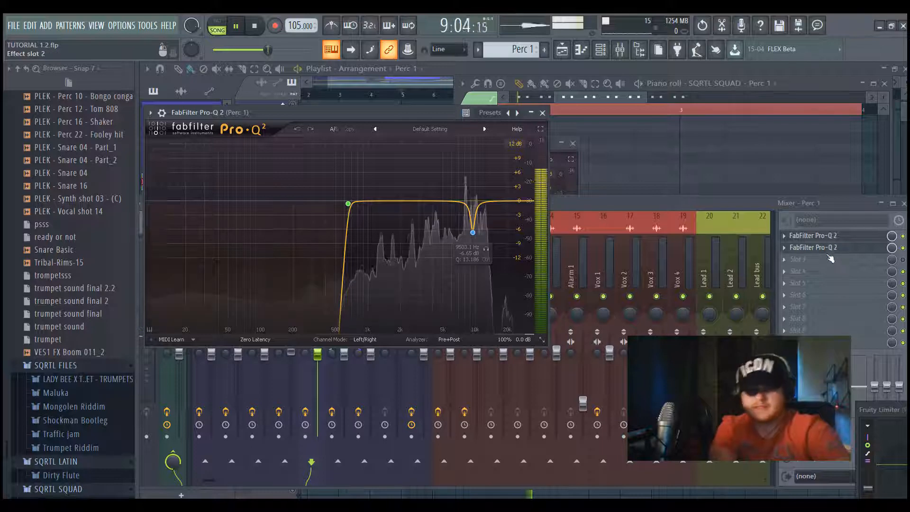
pyautogui.click(812, 248)
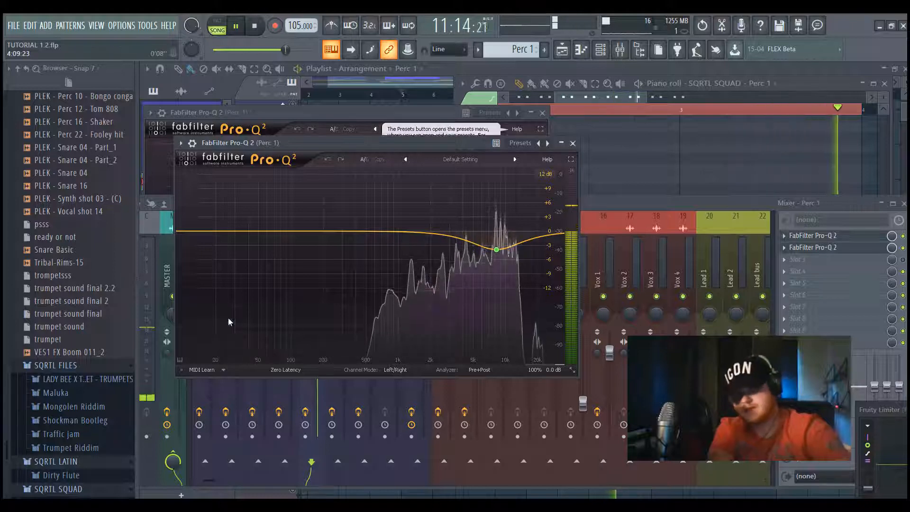
# Step: Stop the song, leave only the Kick 1 track audible in the playlist, and play the Kick 1 pattern
pyautogui.click(347, 86)
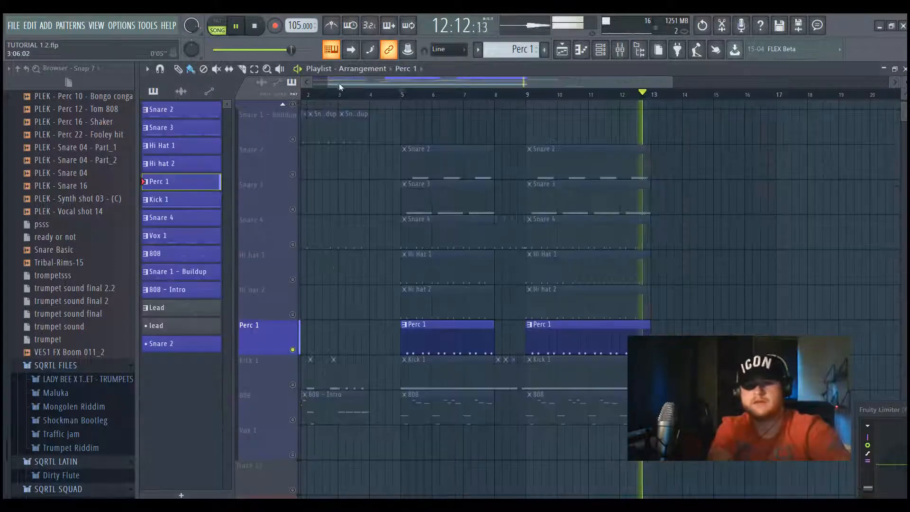
pyautogui.press('space')
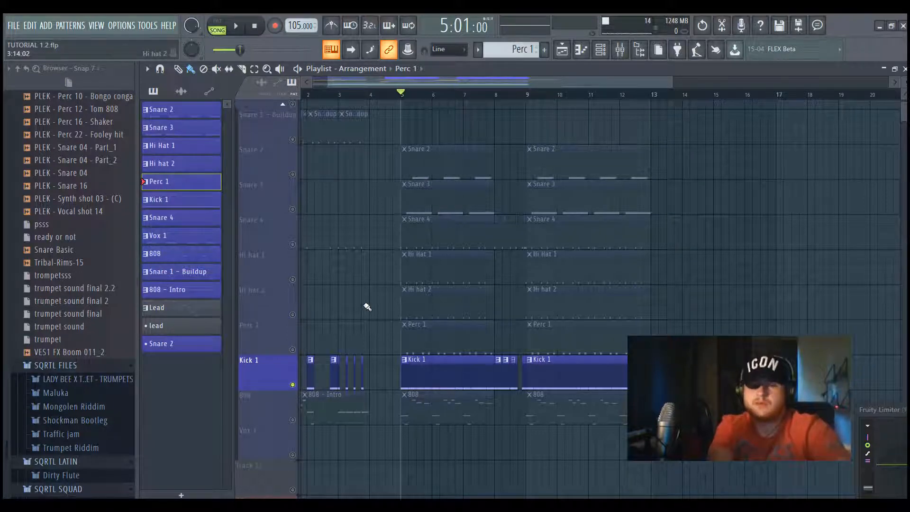
pyautogui.doubleClick(440, 371)
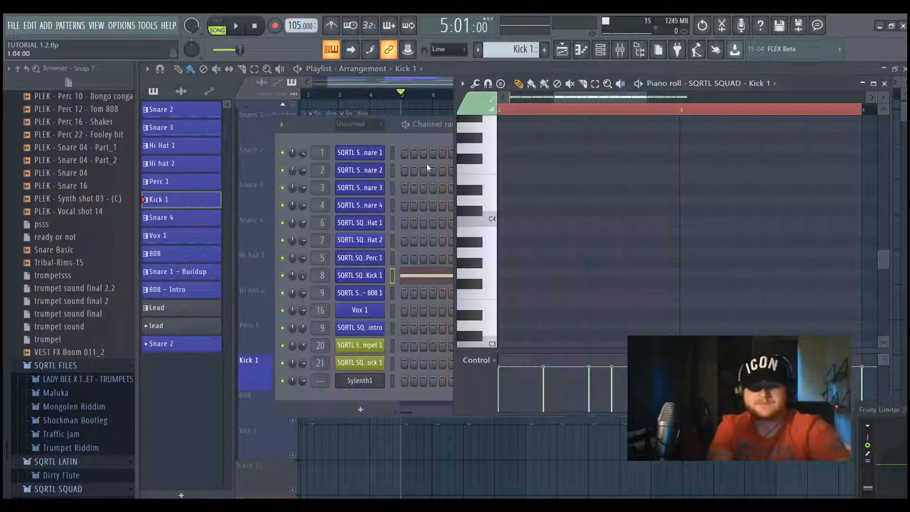
pyautogui.click(414, 138)
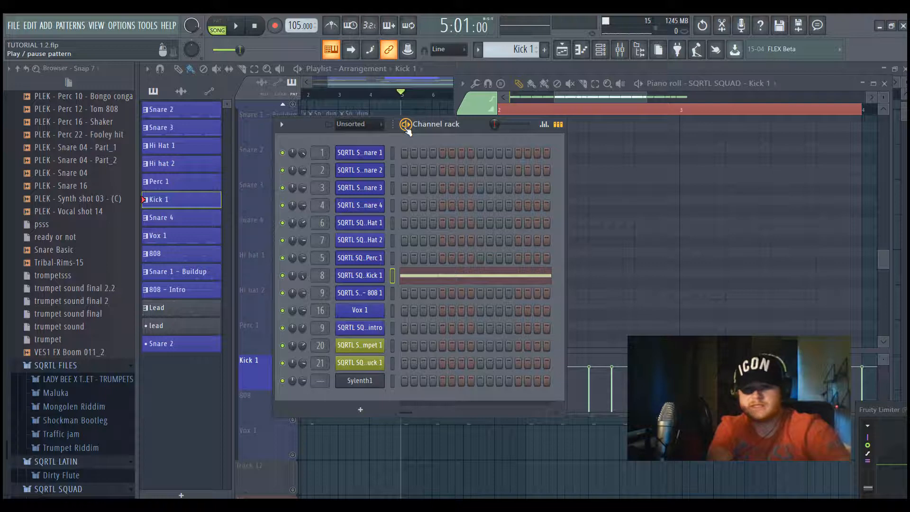
pyautogui.press('space')
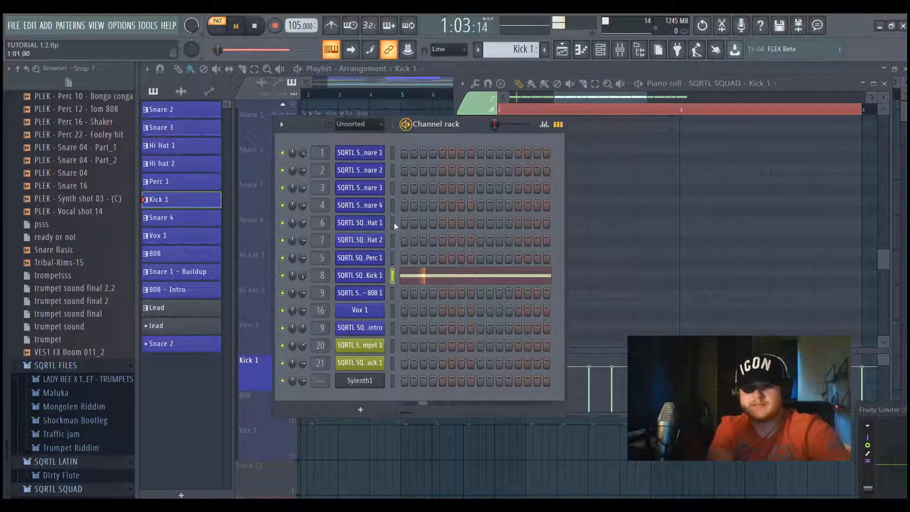
# Step: Show the Kick 1 channel's sample settings and stop the pattern playback
pyautogui.click(360, 275)
pyautogui.click(460, 135)
pyautogui.press('space')
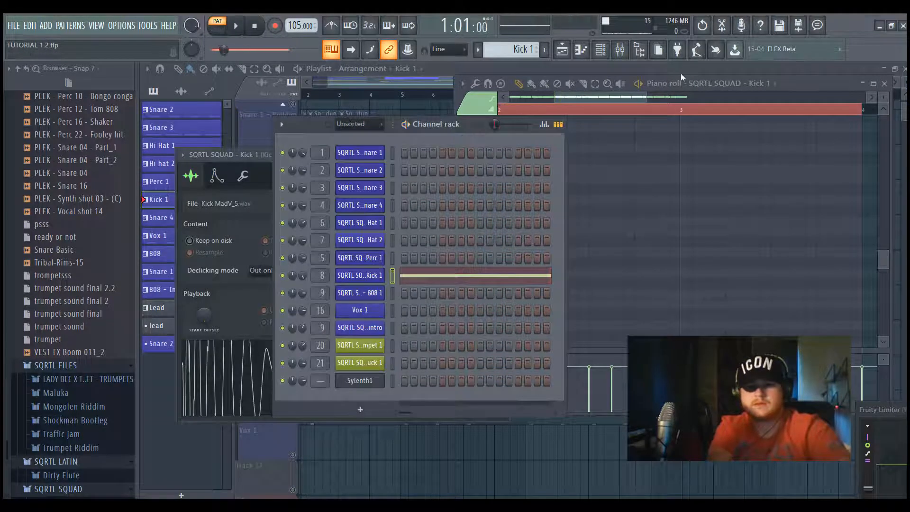
# Step: Review the effect slots of the Kick 1 and MASTER mixer tracks, and return to the playlist
pyautogui.click(624, 51)
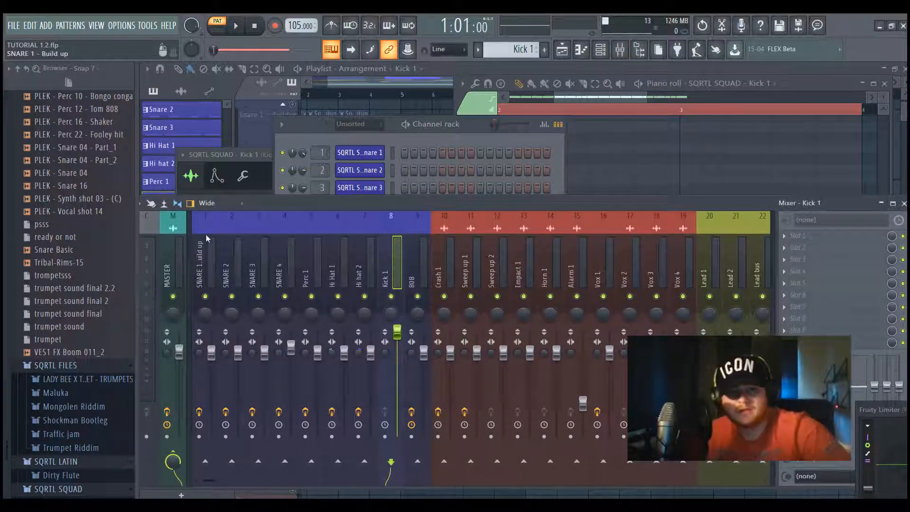
pyautogui.click(180, 233)
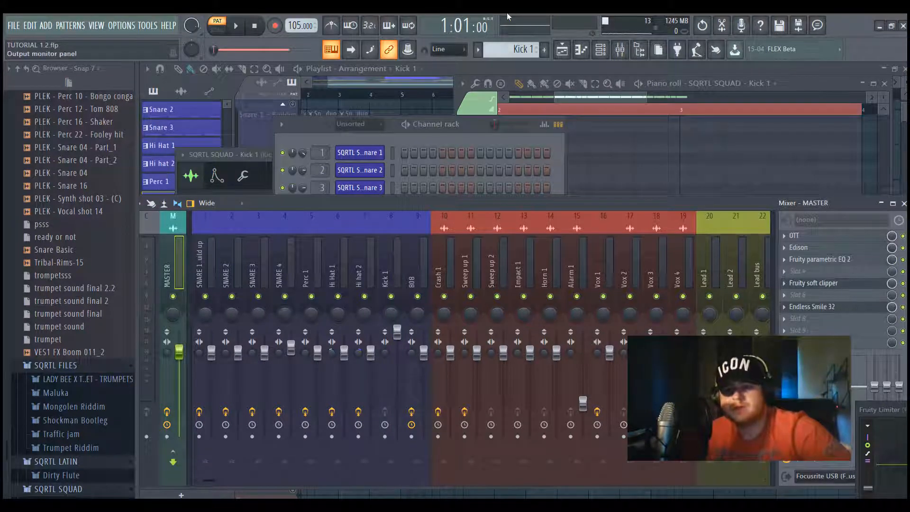
pyautogui.doubleClick(427, 75)
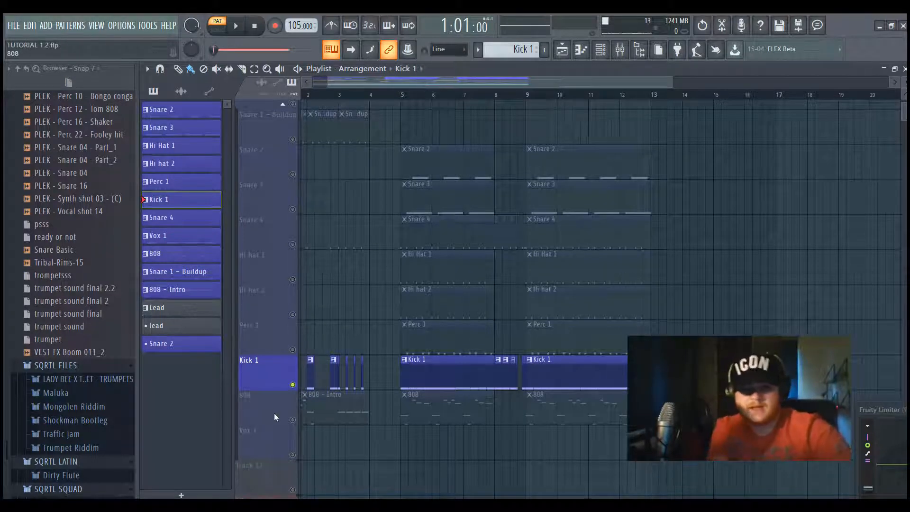
# Step: Solo the 808 track and play the song from bar 5
pyautogui.click(293, 421)
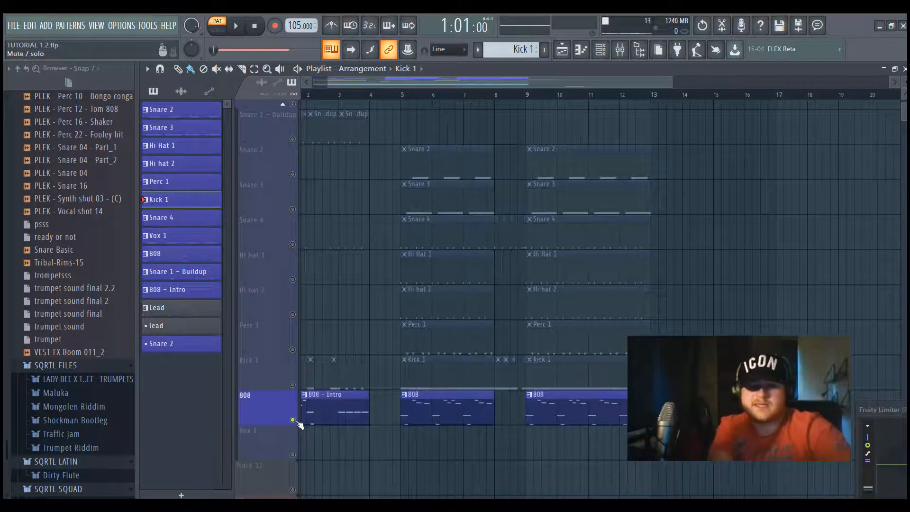
pyautogui.click(403, 95)
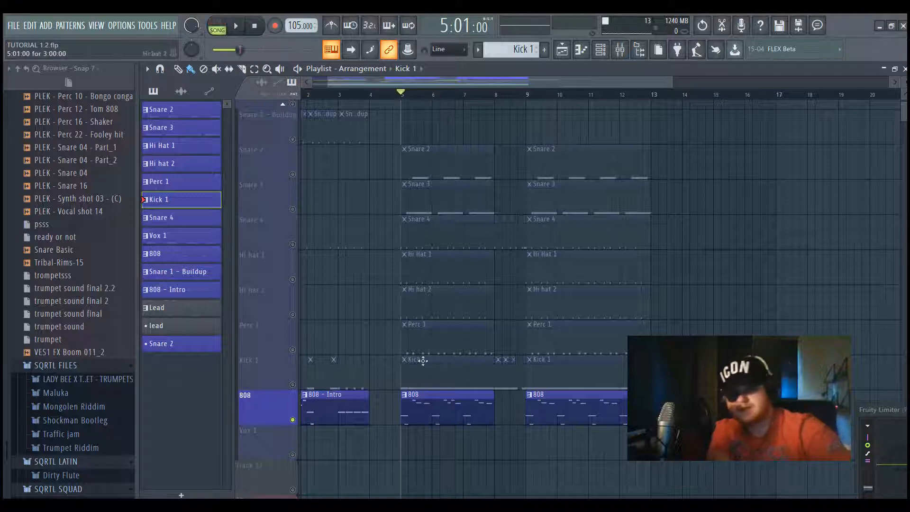
pyautogui.press('space')
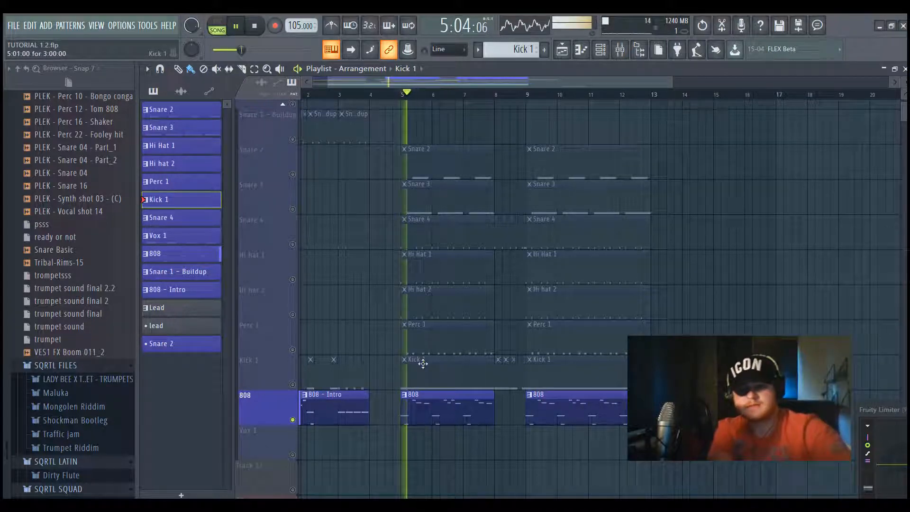
# Step: Open the 808 pattern from its playlist clip and show the 808 1 channel's sample settings
pyautogui.click(436, 406)
pyautogui.click(393, 139)
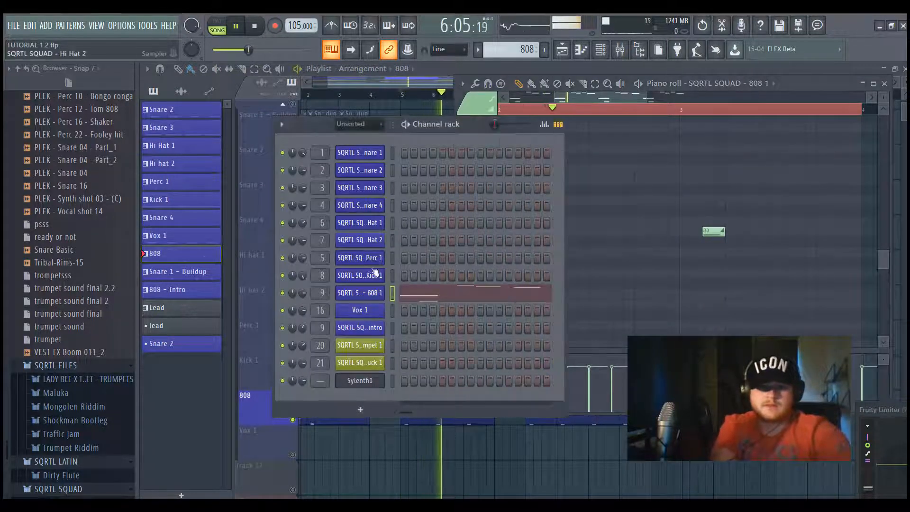
pyautogui.click(359, 292)
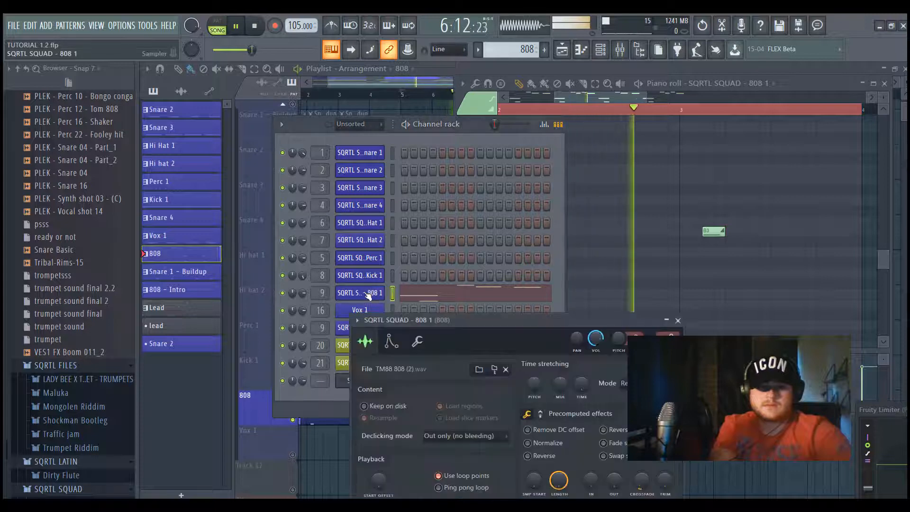
# Step: Examine the full note layout of the 808 1 pattern in the piano roll and stop the playback
pyautogui.click(562, 92)
pyautogui.scroll(-4, 564, 181)
pyautogui.scroll(-5, 512, 336)
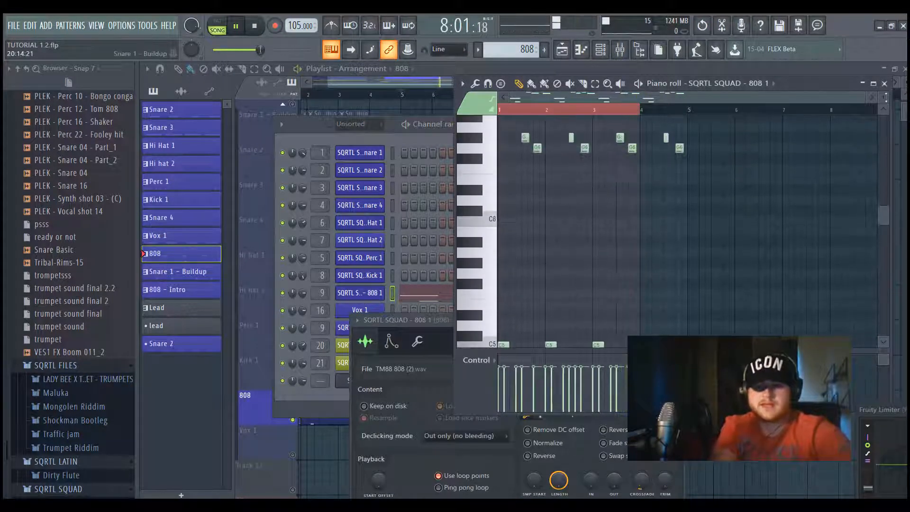
pyautogui.scroll(2, 514, 336)
pyautogui.press('space')
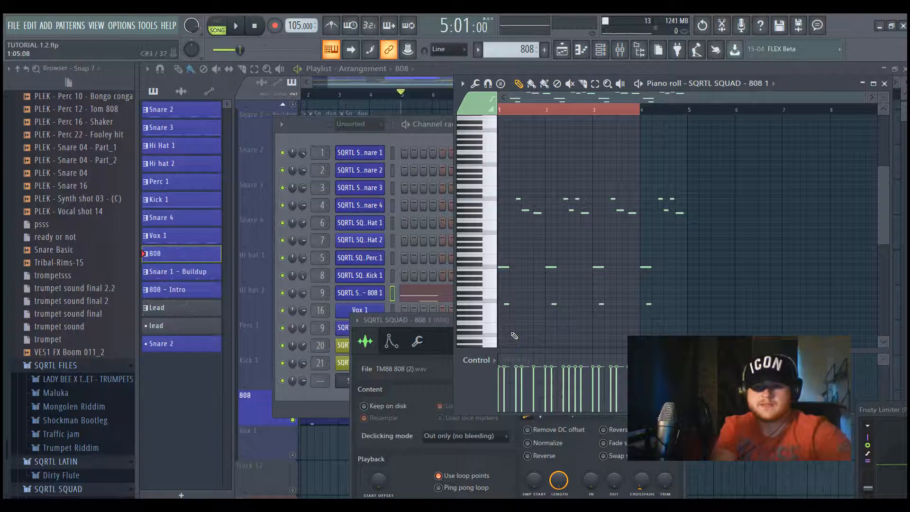
pyautogui.press('space')
pyautogui.press('space')
pyautogui.scroll(4, 507, 303)
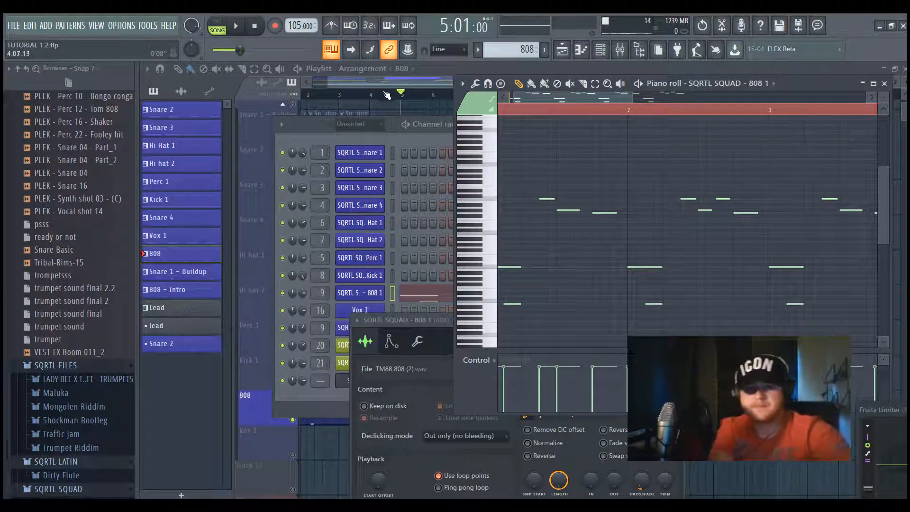
# Step: Review the 808 mixer track's effect slots and its OTT settings, and return to the playlist
pyautogui.press('F9')
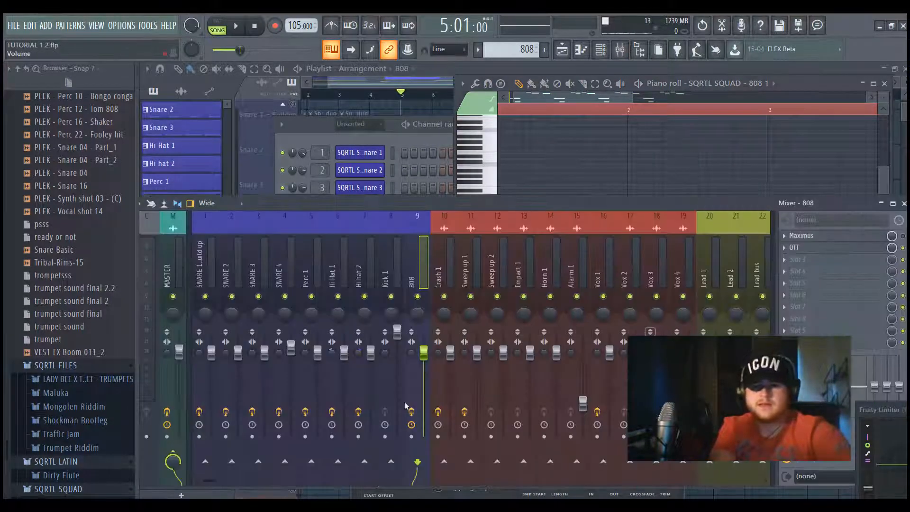
pyautogui.click(808, 249)
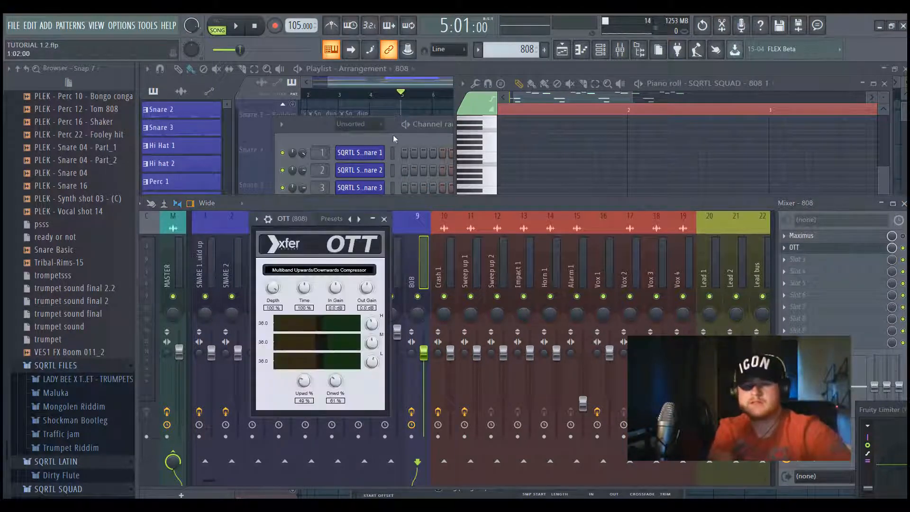
pyautogui.moveTo(368, 81); pyautogui.dragTo(360, 82)
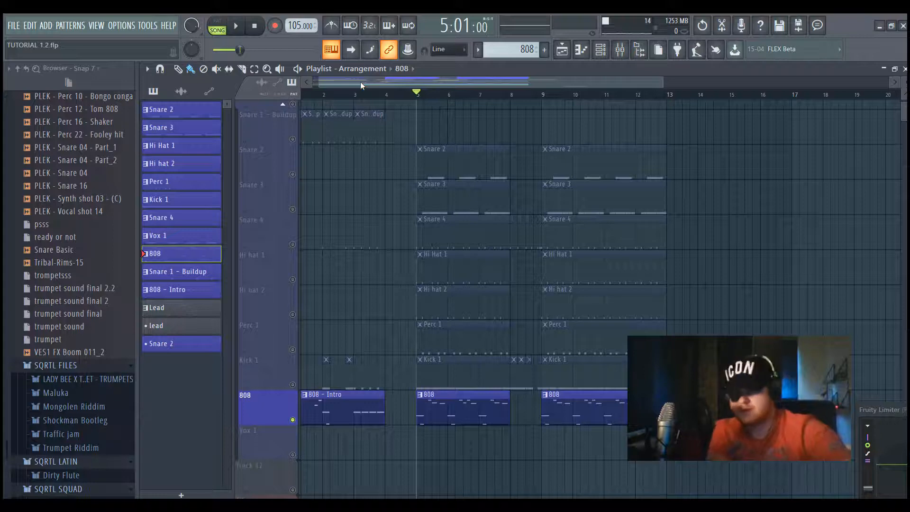
pyautogui.click(619, 49)
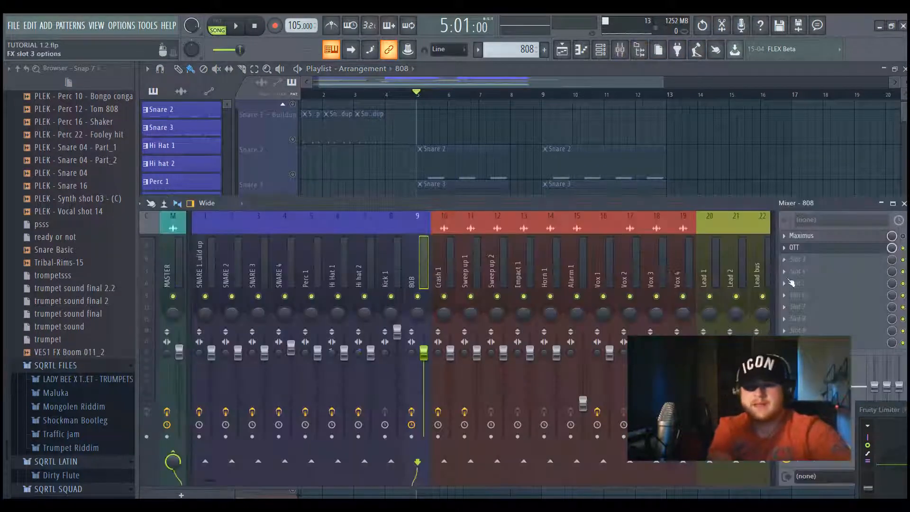
pyautogui.click(421, 83)
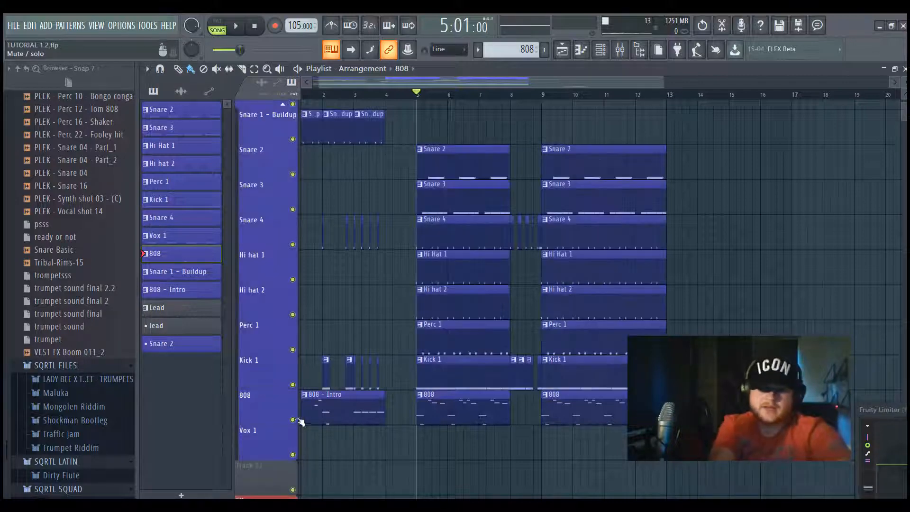
# Step: With all drum tracks unmuted, select bar 5 to bar 13 in the playlist, play that section, and stop it
pyautogui.scroll(-2, 370, 117)
pyautogui.moveTo(376, 94); pyautogui.dragTo(534, 102)
pyautogui.scroll(1, 547, 284)
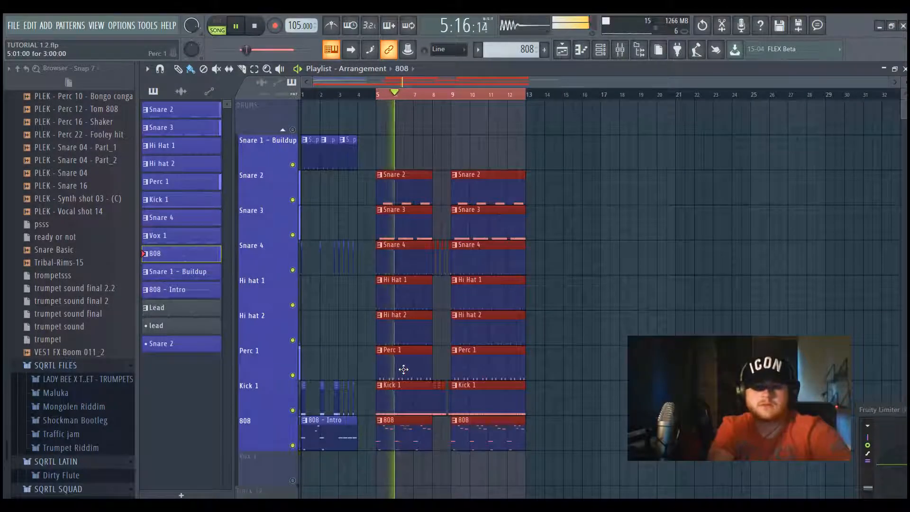
pyautogui.scroll(3, 403, 369)
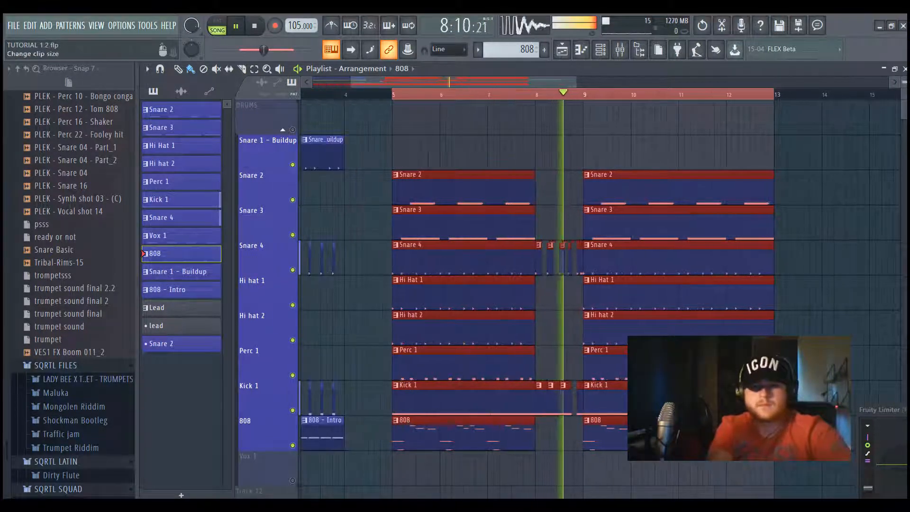
pyautogui.scroll(-5, 818, 233)
pyautogui.press('space')
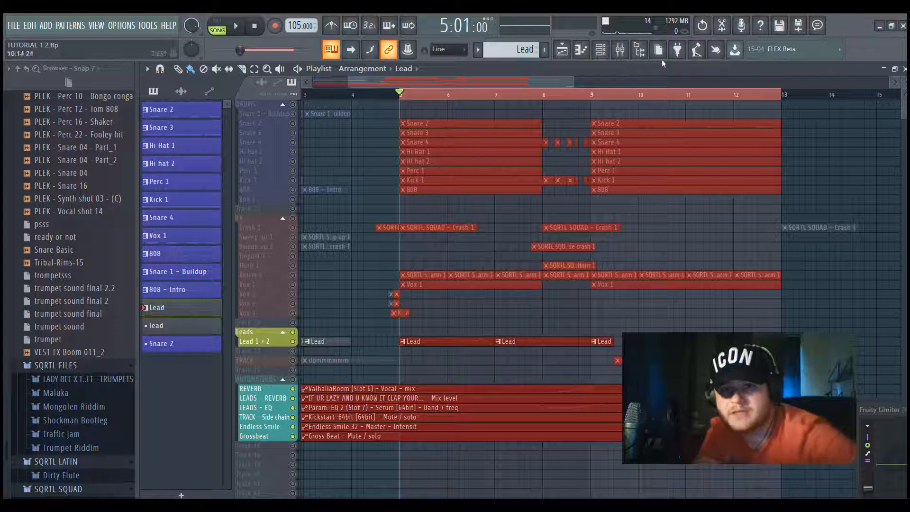
# Step: Show the Lead pattern in the channel rack and solo the trumpet channel routed to mixer track 20
pyautogui.click(605, 50)
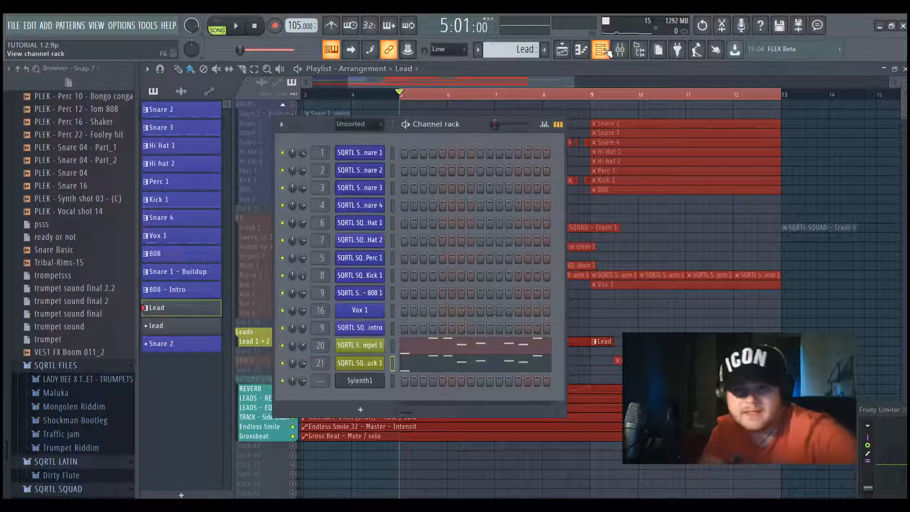
pyautogui.rightClick(281, 346)
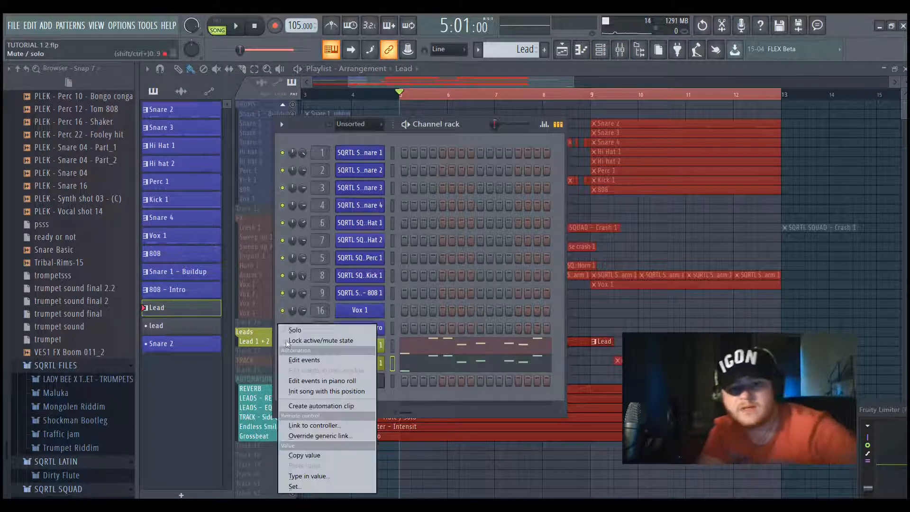
pyautogui.click(305, 333)
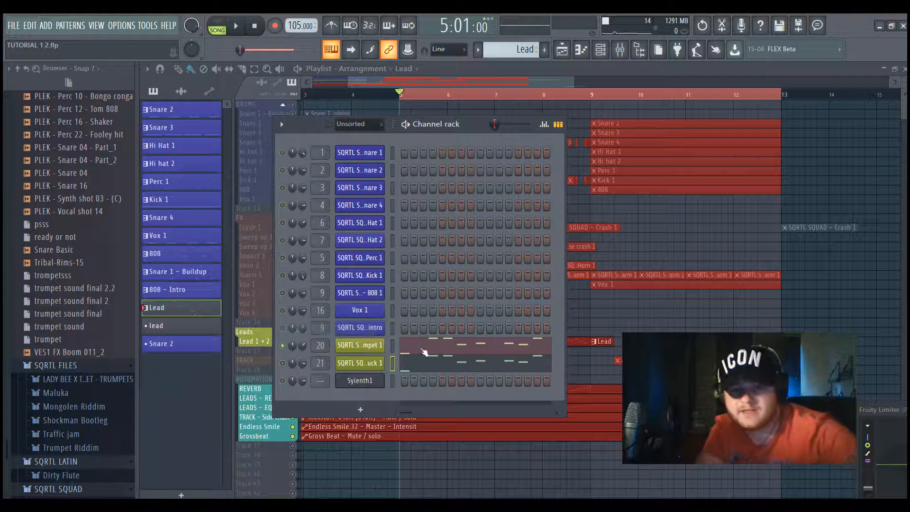
# Step: Show the Trumpet 1 channel's Serum settings, and play the Lead pattern with only that channel soloed
pyautogui.click(356, 345)
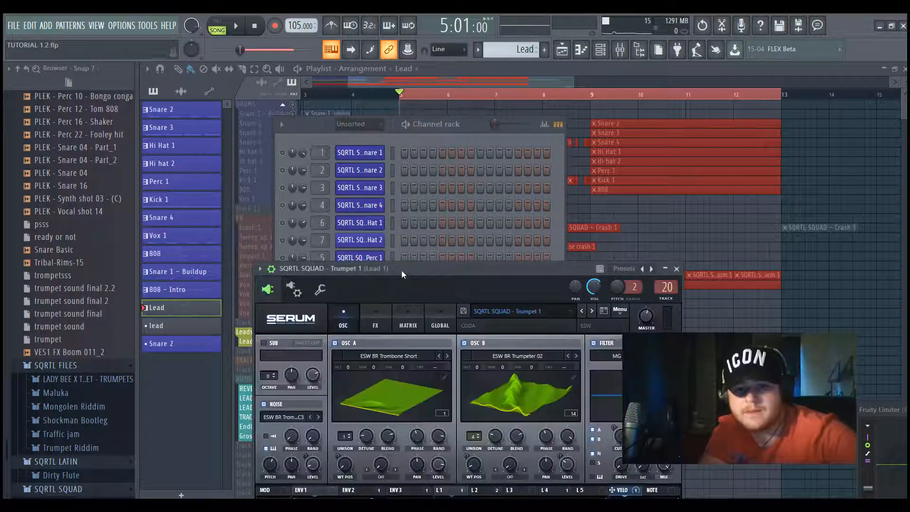
pyautogui.moveTo(380, 268); pyautogui.dragTo(351, 276)
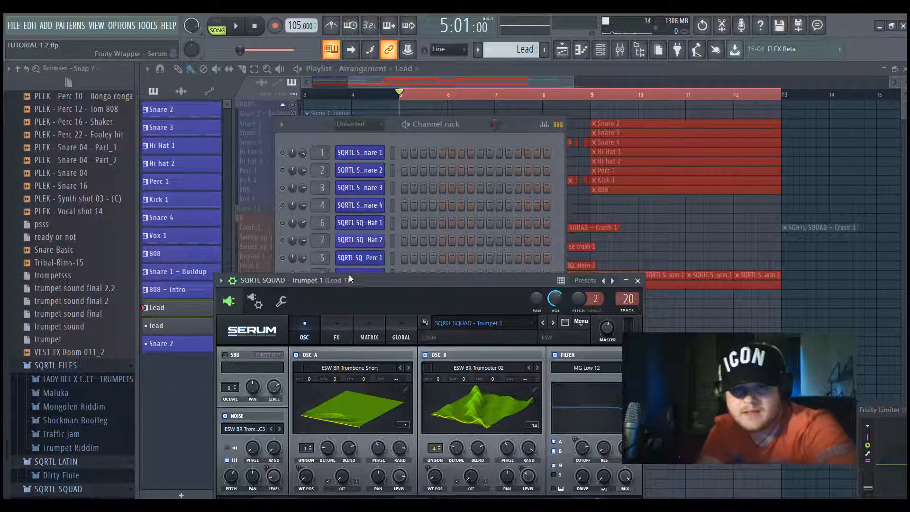
pyautogui.moveTo(346, 280); pyautogui.dragTo(319, 290)
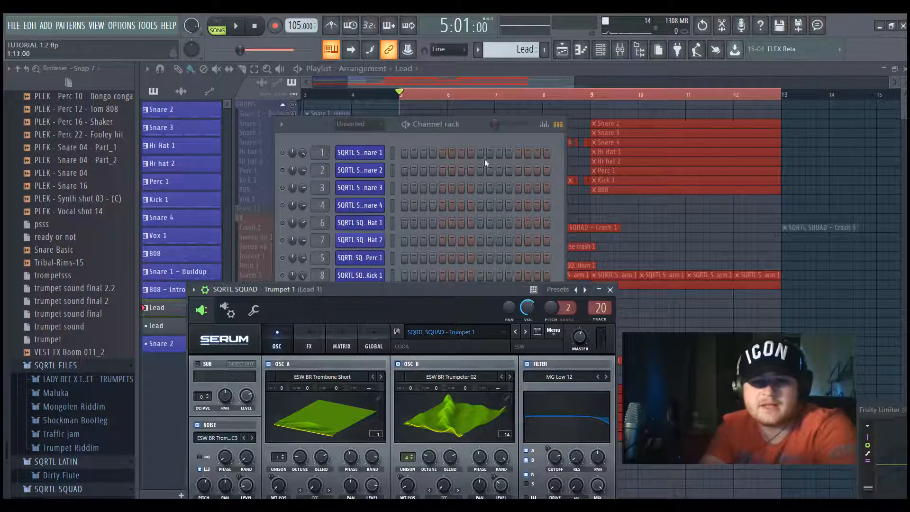
pyautogui.click(408, 132)
pyautogui.press('space')
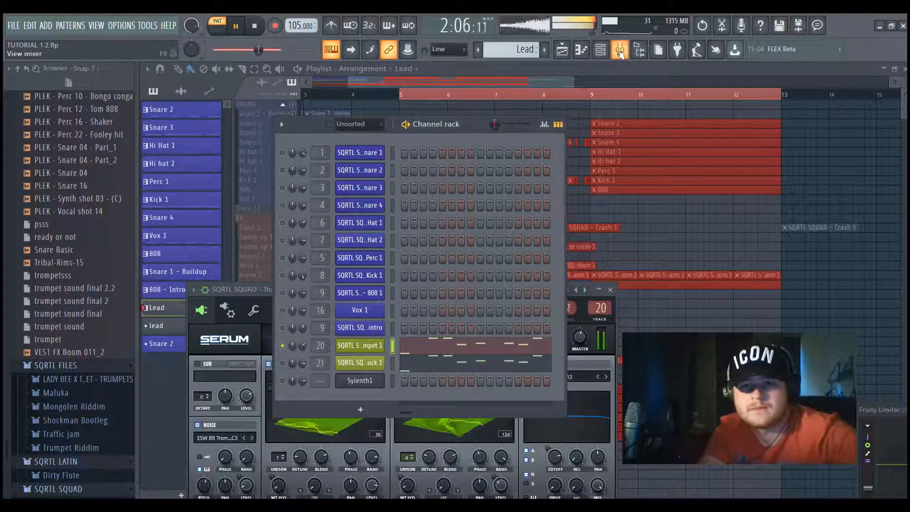
pyautogui.press('space')
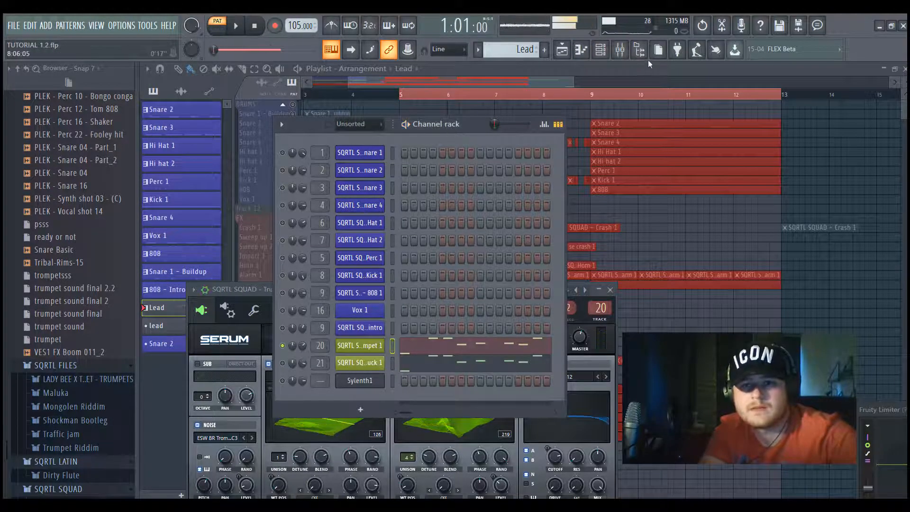
# Step: Review the FabFilter Pro-Q 2 curve on the Lead 1 mixer track and return to the channel rack
pyautogui.click(620, 50)
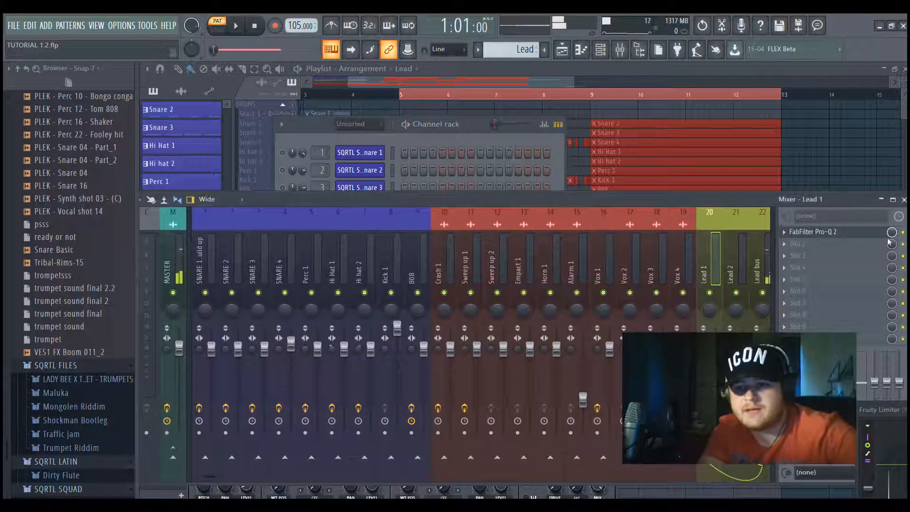
pyautogui.click(852, 232)
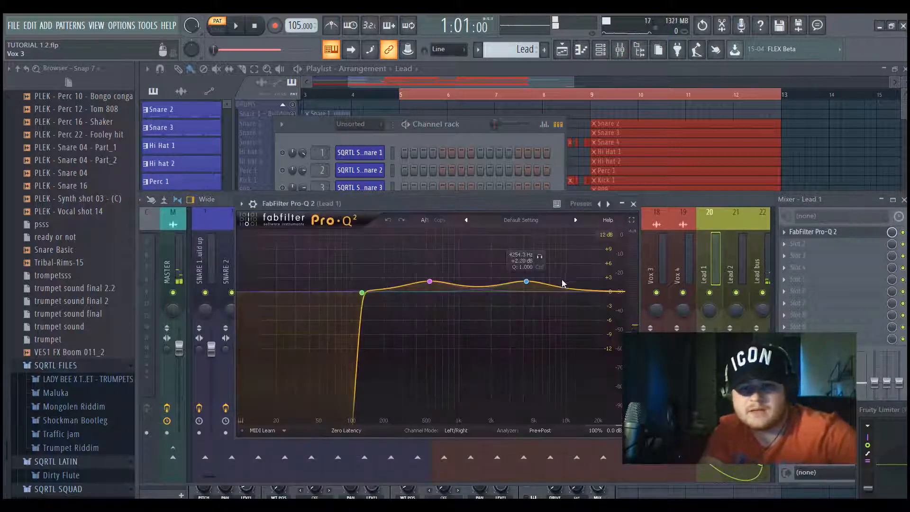
pyautogui.click(633, 203)
pyautogui.press('F6')
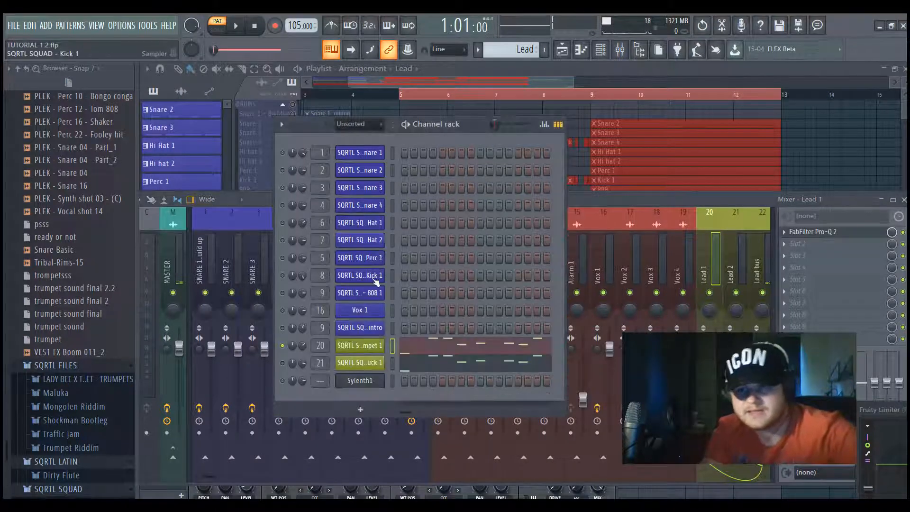
# Step: Solo the Duck 1 channel routed to mixer track 21 and show its Sylenth1 settings
pyautogui.rightClick(283, 362)
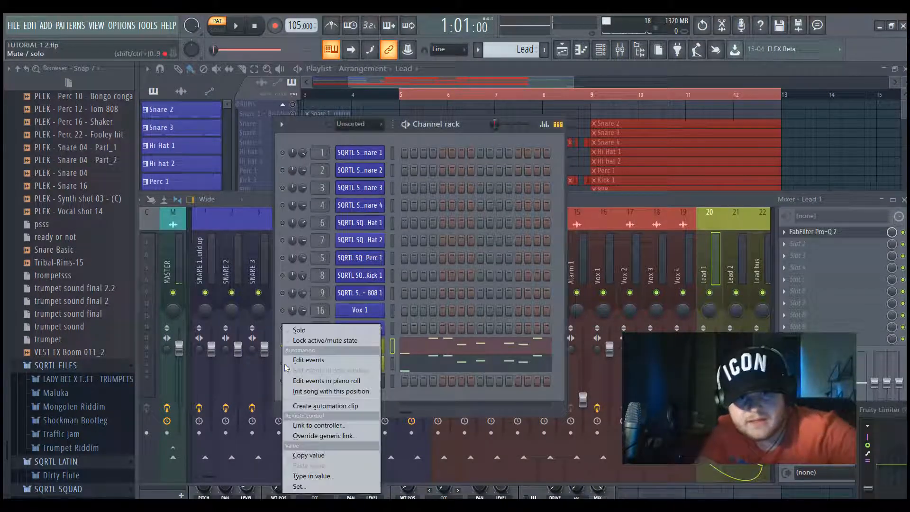
pyautogui.click(300, 331)
pyautogui.click(347, 363)
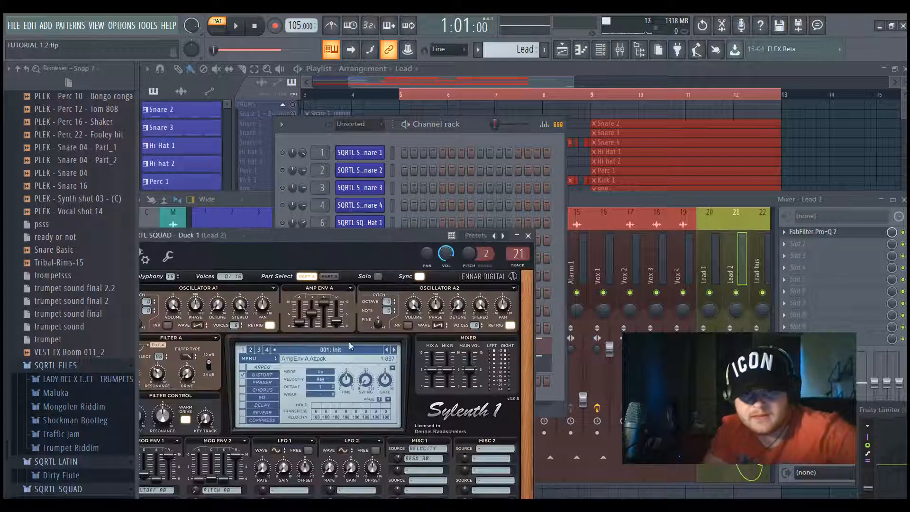
pyautogui.moveTo(201, 239); pyautogui.dragTo(333, 250)
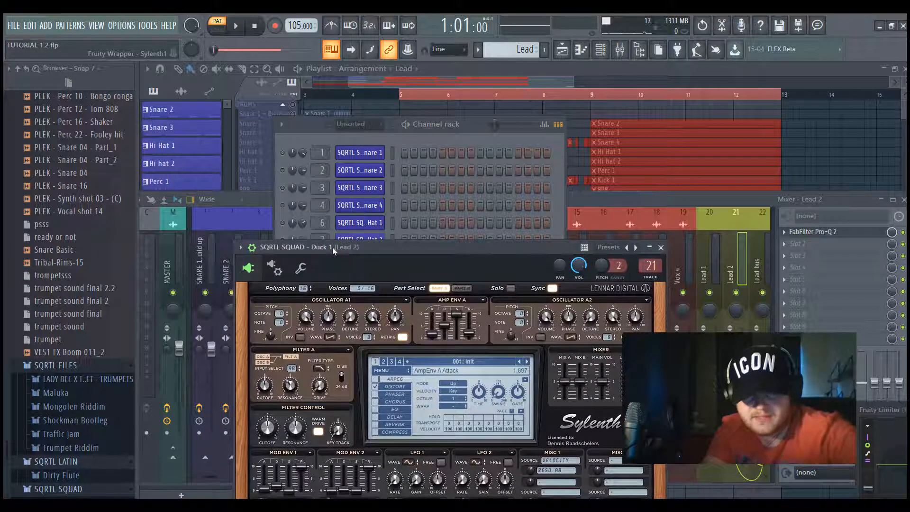
# Step: Play the Lead pattern with only the Duck 1 channel sounding, and stop it
pyautogui.click(408, 139)
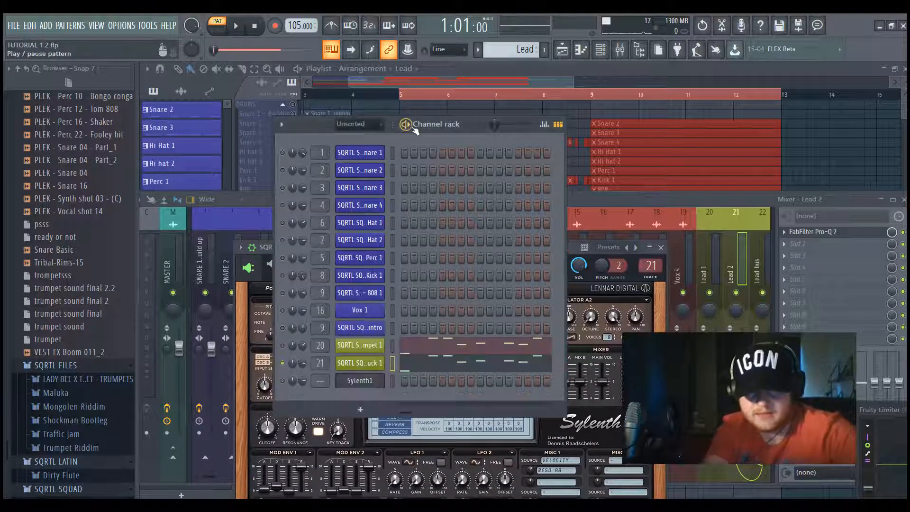
pyautogui.click(409, 126)
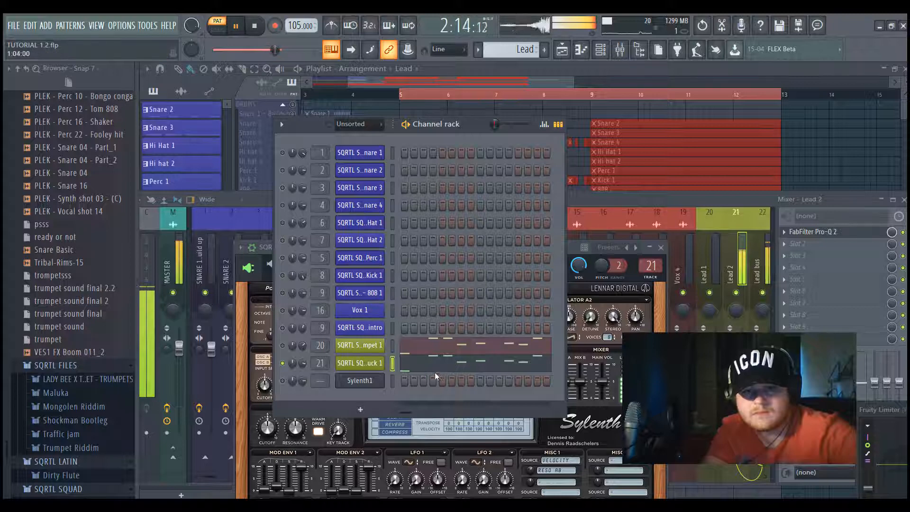
pyautogui.press('space')
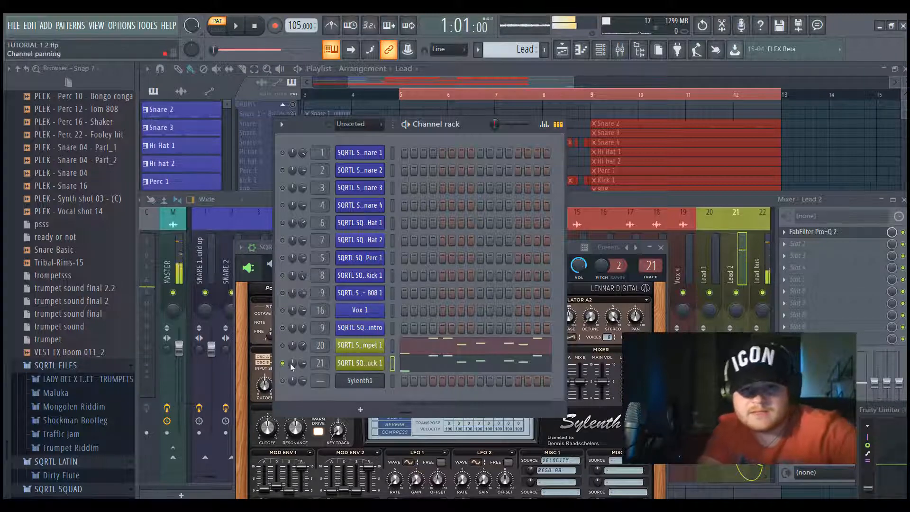
# Step: Review the FabFilter Pro-Q 2 curve on the Lead 2 mixer track
pyautogui.click(748, 259)
pyautogui.click(748, 259)
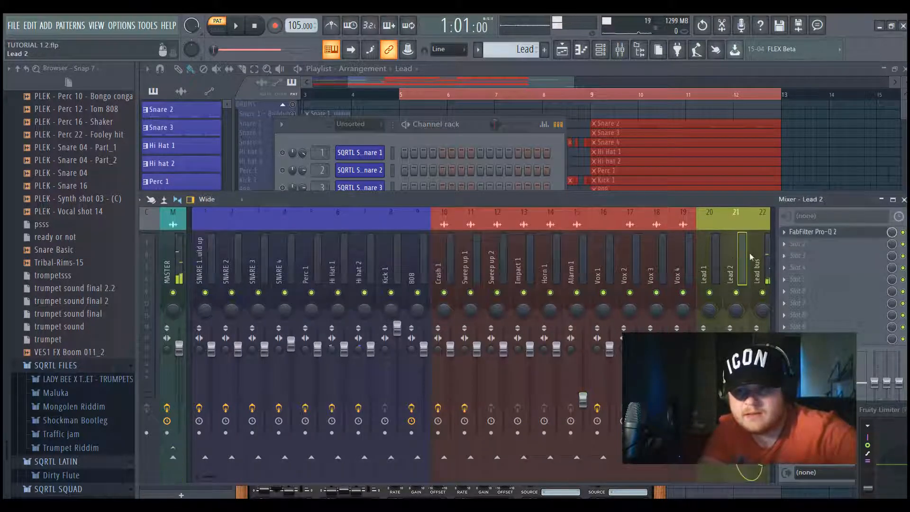
pyautogui.click(826, 233)
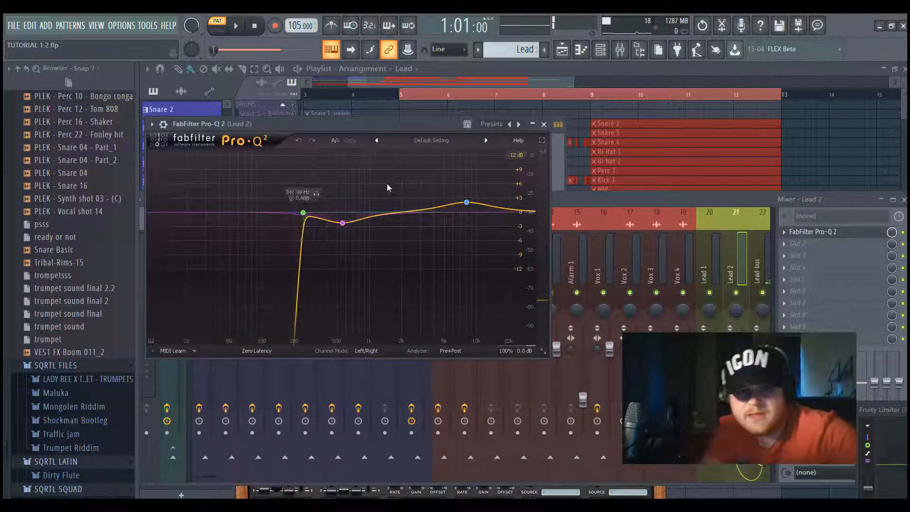
pyautogui.click(641, 203)
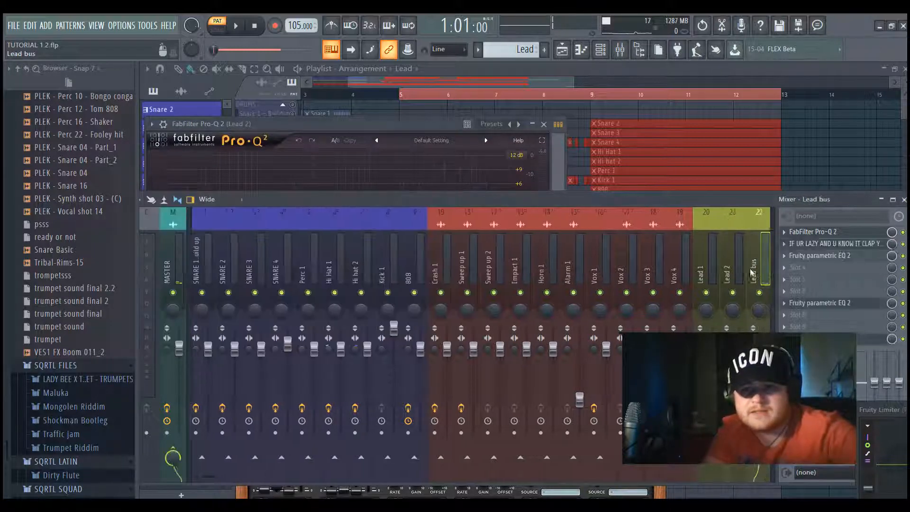
# Step: Examine the Lead bus's FabFilter Pro-Q 2 and the delay, threshold leak and reverb controls of its second effect slot
pyautogui.click(762, 260)
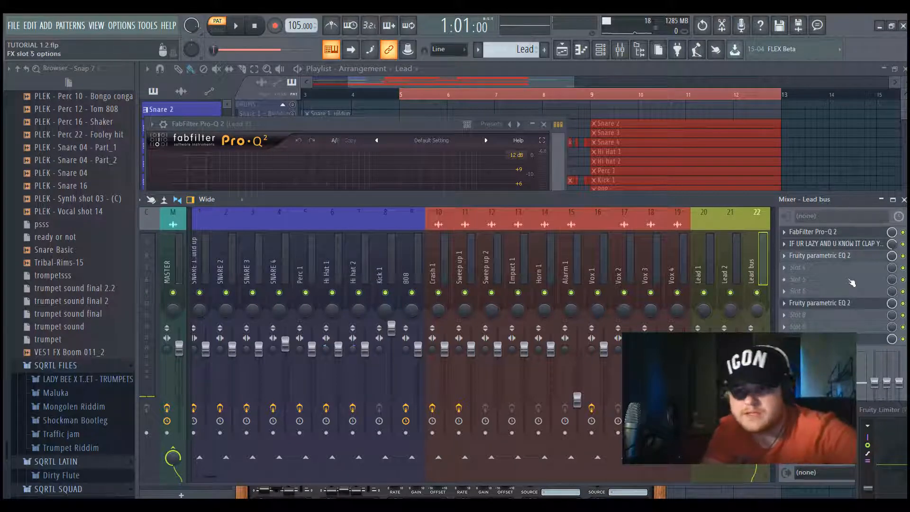
pyautogui.click(816, 243)
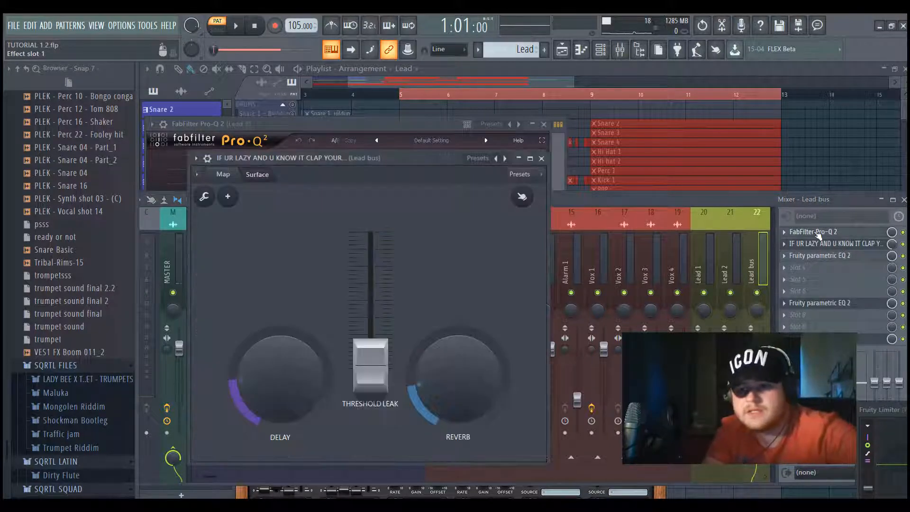
pyautogui.click(718, 258)
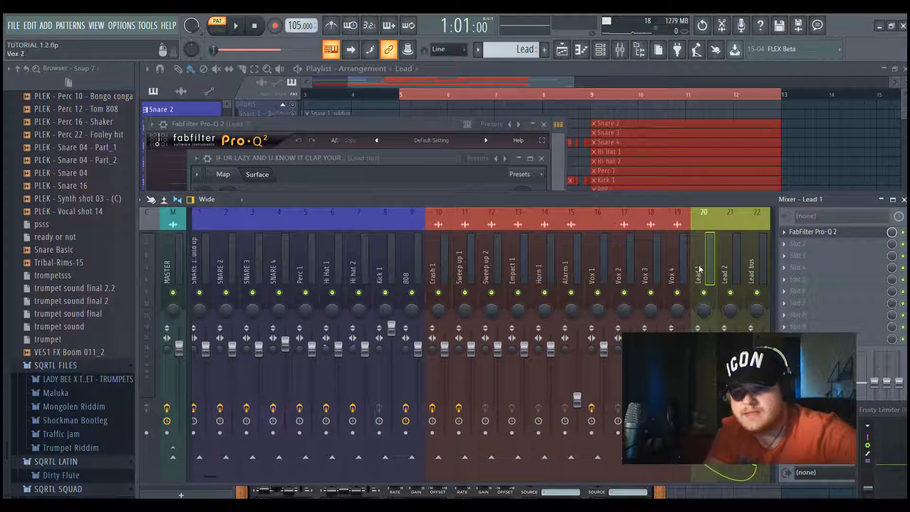
pyautogui.click(762, 259)
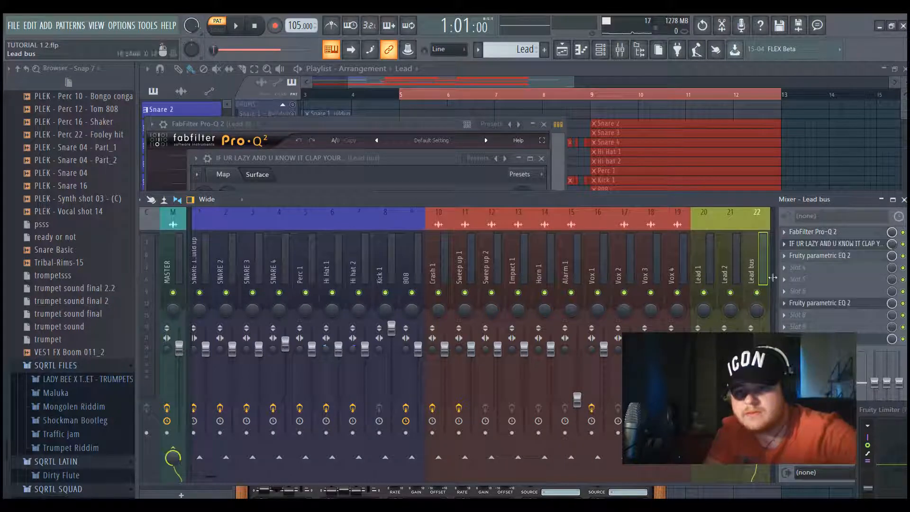
pyautogui.click(814, 233)
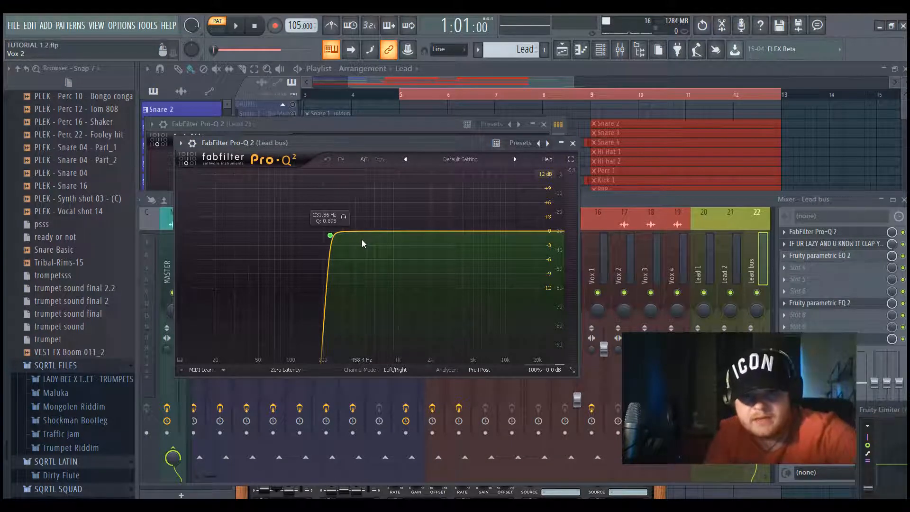
pyautogui.click(843, 255)
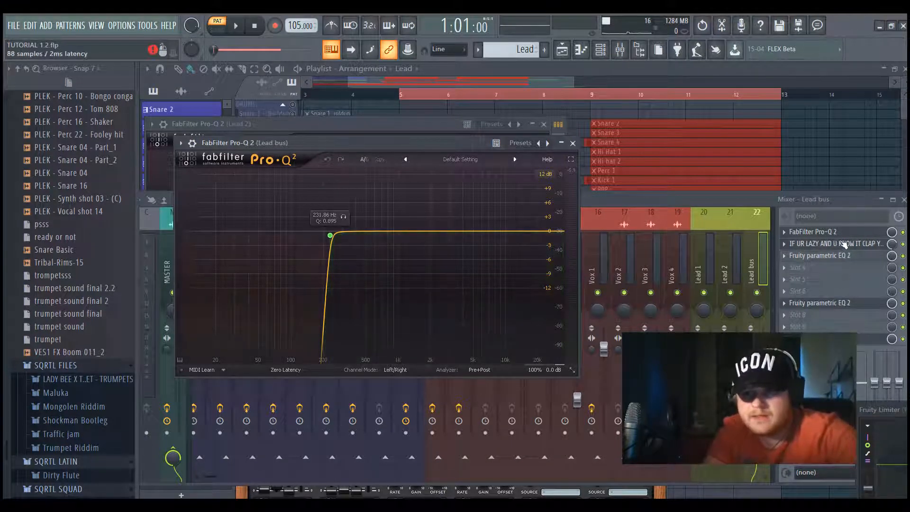
pyautogui.click(844, 244)
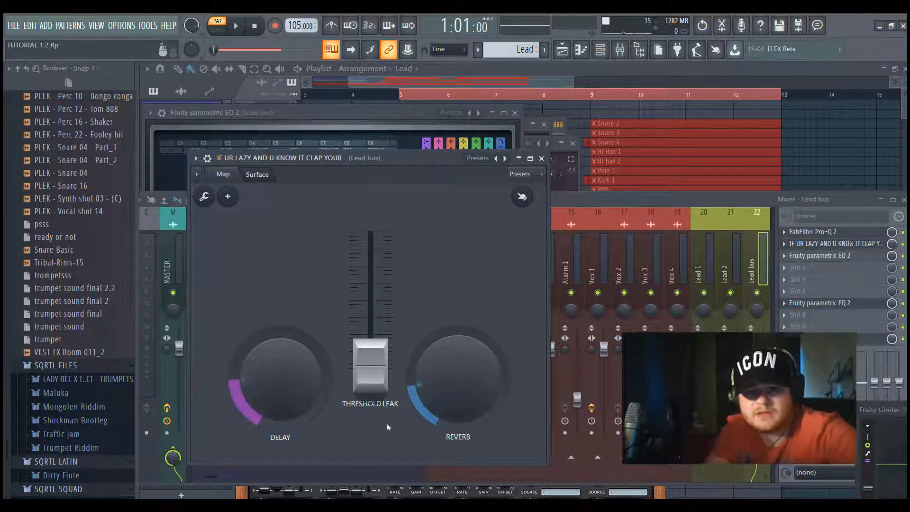
pyautogui.click(587, 203)
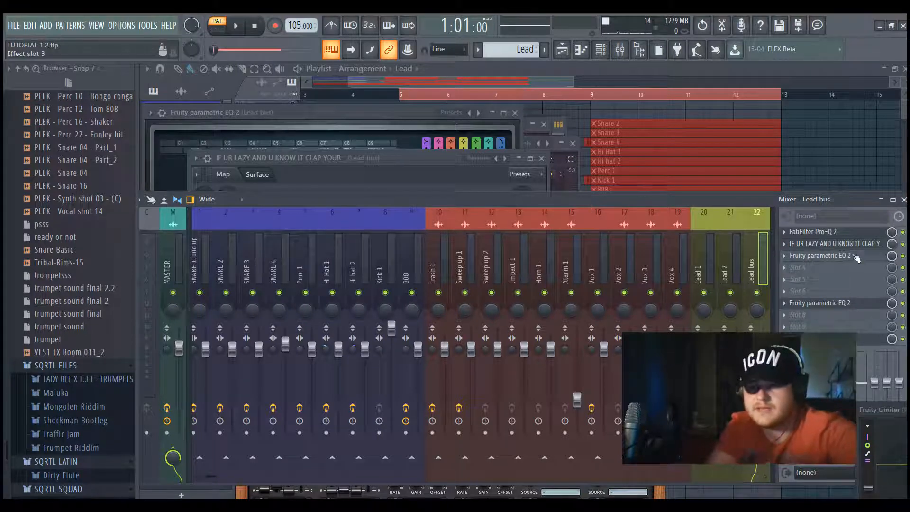
# Step: Review the Lead bus's Fruity parametric EQ 2 effects and the Kickstart plugin in its last slot
pyautogui.click(837, 256)
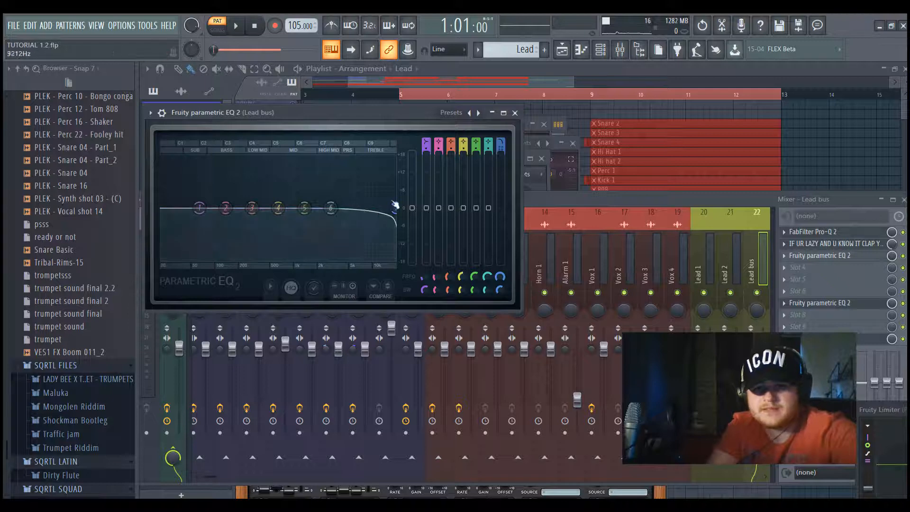
pyautogui.click(543, 200)
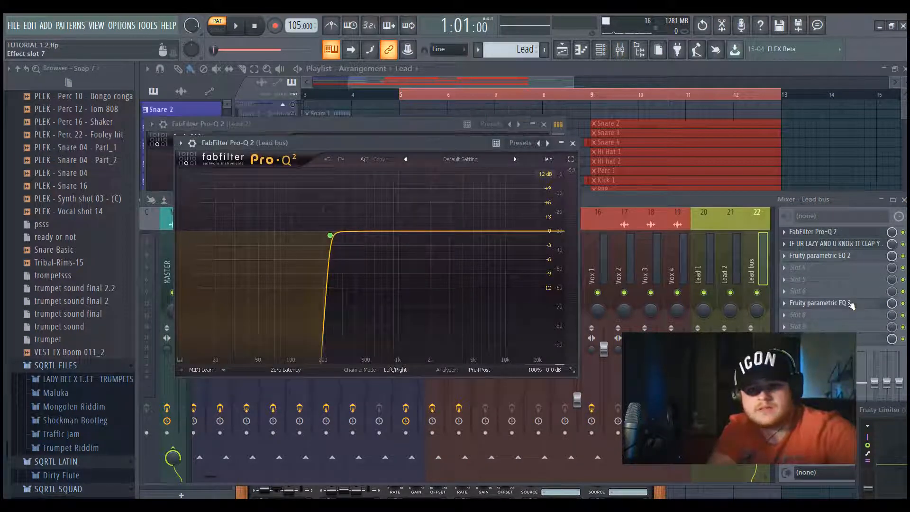
pyautogui.click(850, 303)
pyautogui.click(848, 338)
pyautogui.click(847, 339)
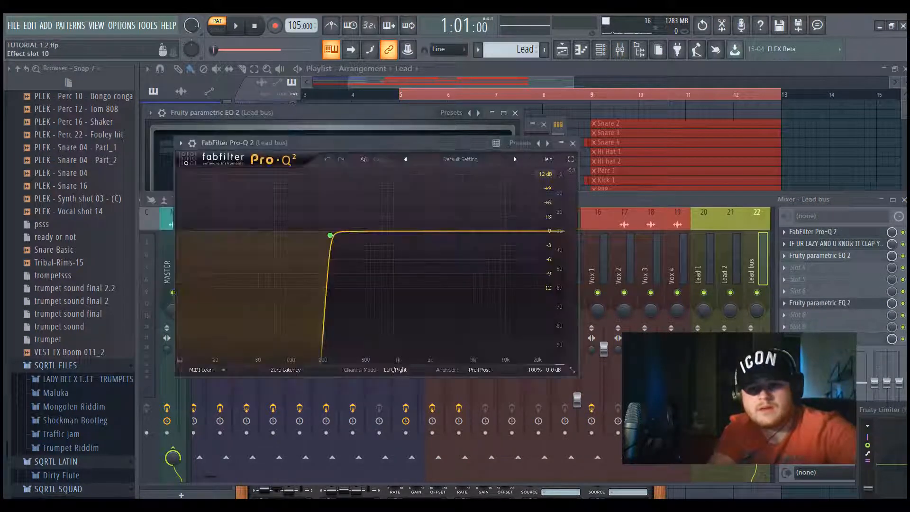
pyautogui.click(847, 338)
pyautogui.moveTo(332, 158); pyautogui.dragTo(267, 186)
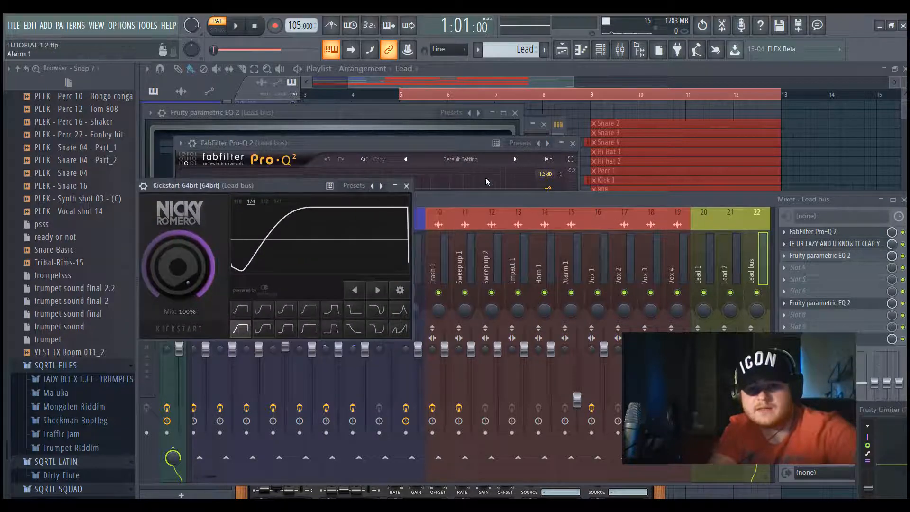
pyautogui.click(488, 193)
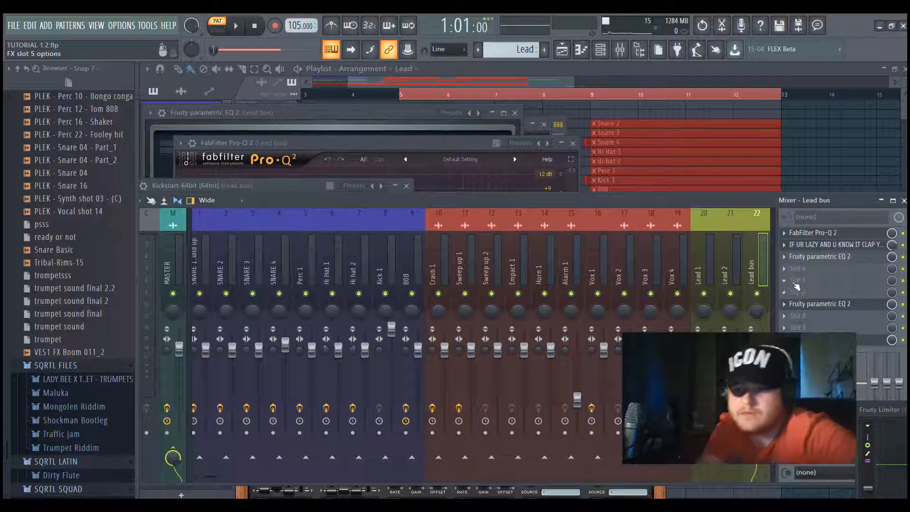
# Step: Add FabFilter Pro-Q 2 to slot 5 of the Lead bus and create a Low Cut band at about 159 Hz with a 96 dB/oct slope
pyautogui.click(798, 281)
pyautogui.click(612, 78)
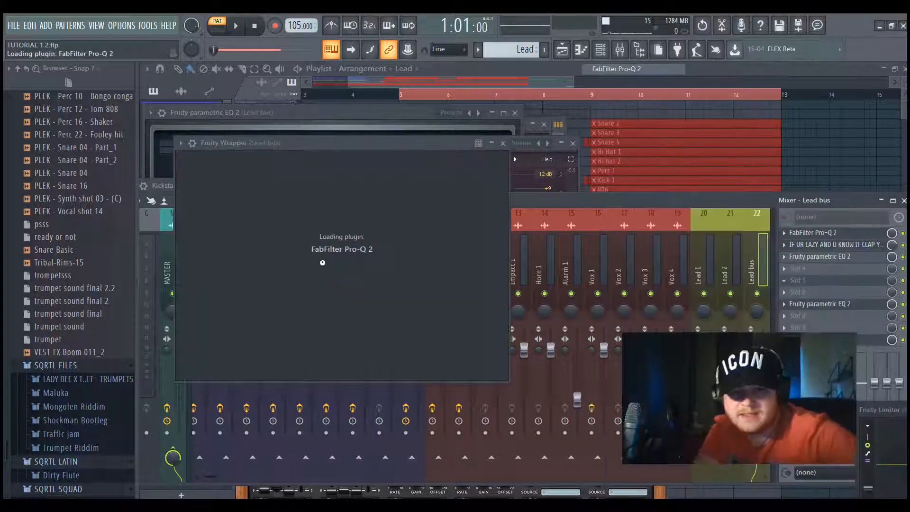
pyautogui.doubleClick(313, 243)
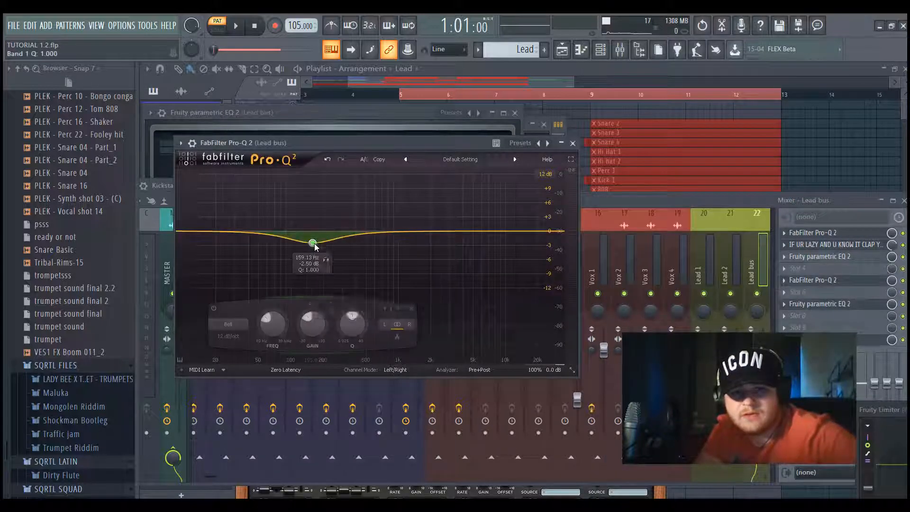
pyautogui.rightClick(313, 243)
pyautogui.moveTo(370, 262)
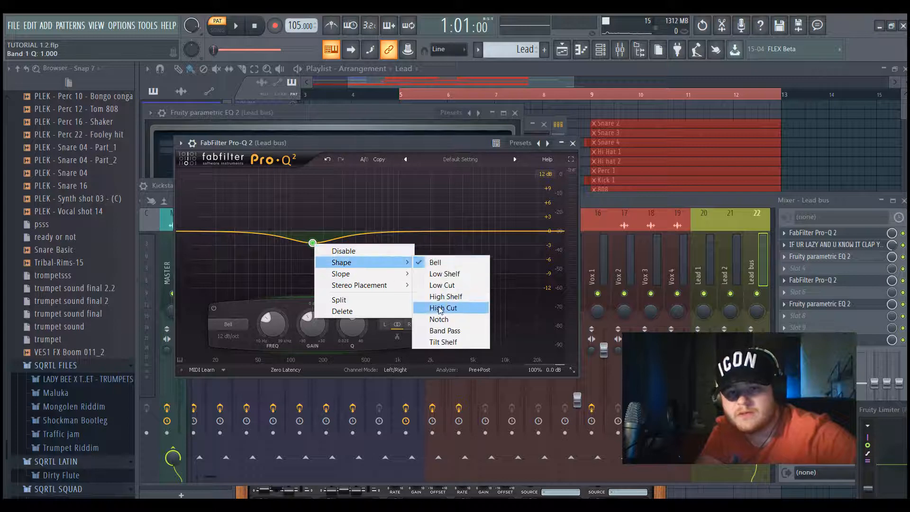
pyautogui.click(441, 285)
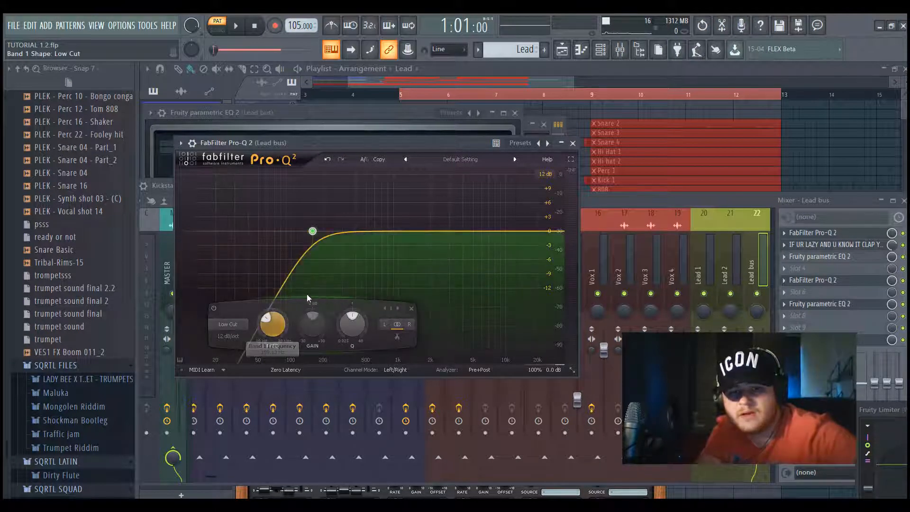
pyautogui.scroll(7, 312, 248)
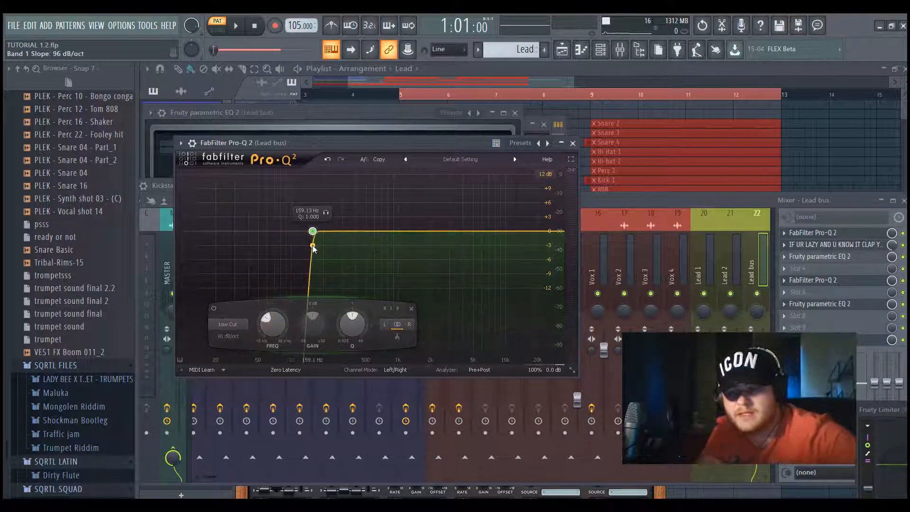
# Step: Shift the Lead bus's Low Cut band to about 137 Hz with a Q of about 0.93 and return to the playlist
pyautogui.moveTo(313, 235)
pyautogui.mouseDown()
pyautogui.moveTo(330, 239)
pyautogui.moveTo(305, 237)
pyautogui.mouseUp()
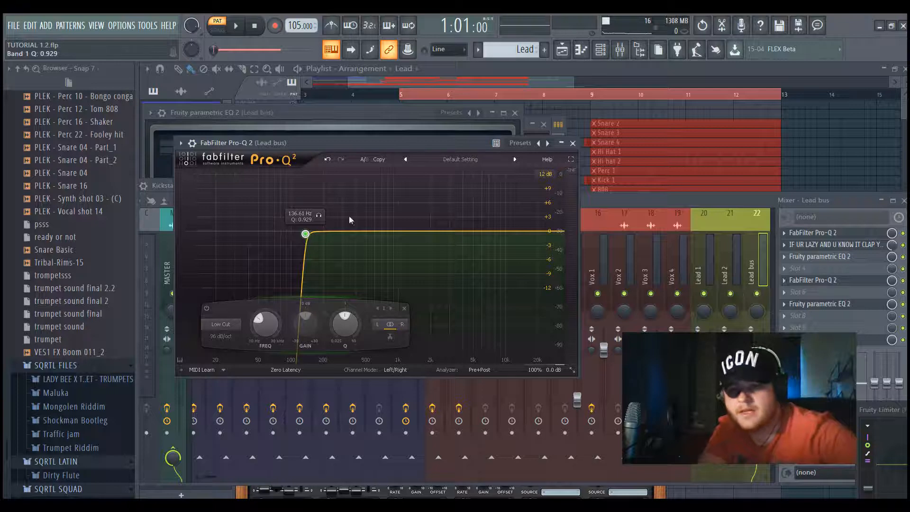
pyautogui.click(445, 80)
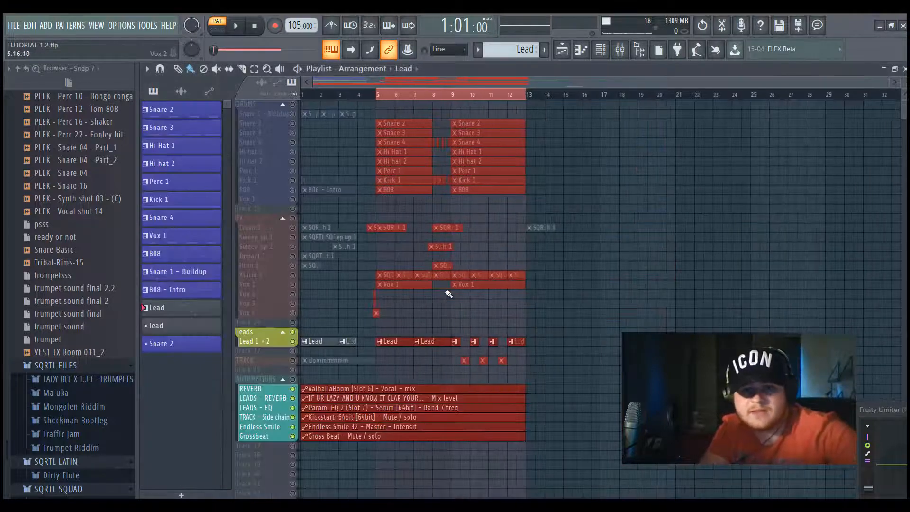
# Step: Play the Lead pattern and switch on the trumpet channel on mixer track 20 to hear both leads together
pyautogui.press('space')
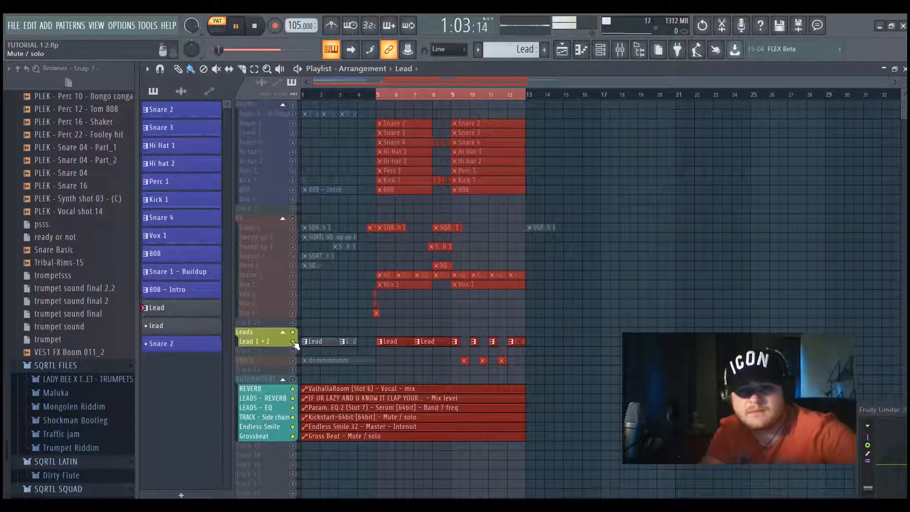
pyautogui.click(600, 48)
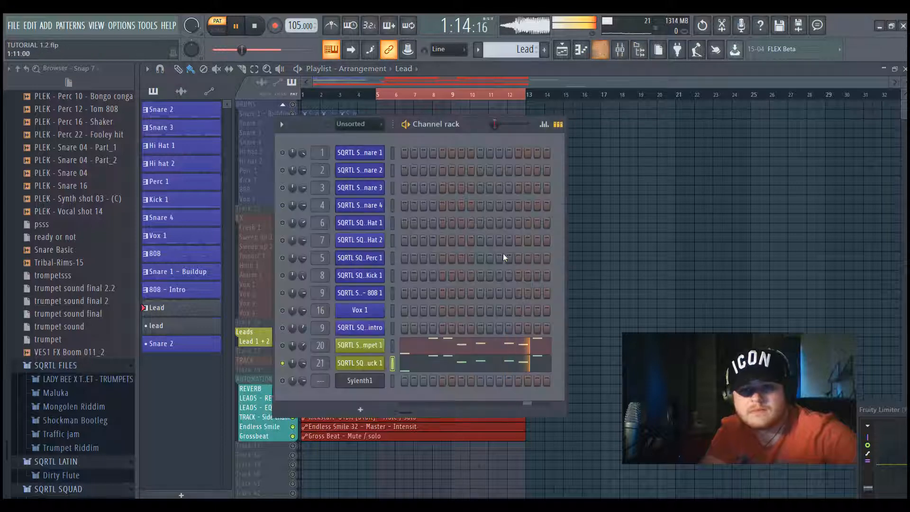
pyautogui.click(283, 345)
pyautogui.click(423, 82)
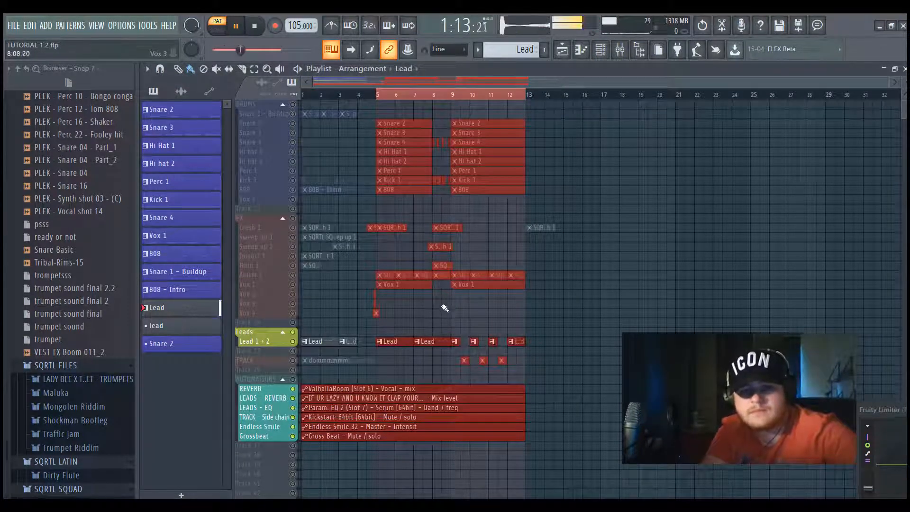
pyautogui.press('space')
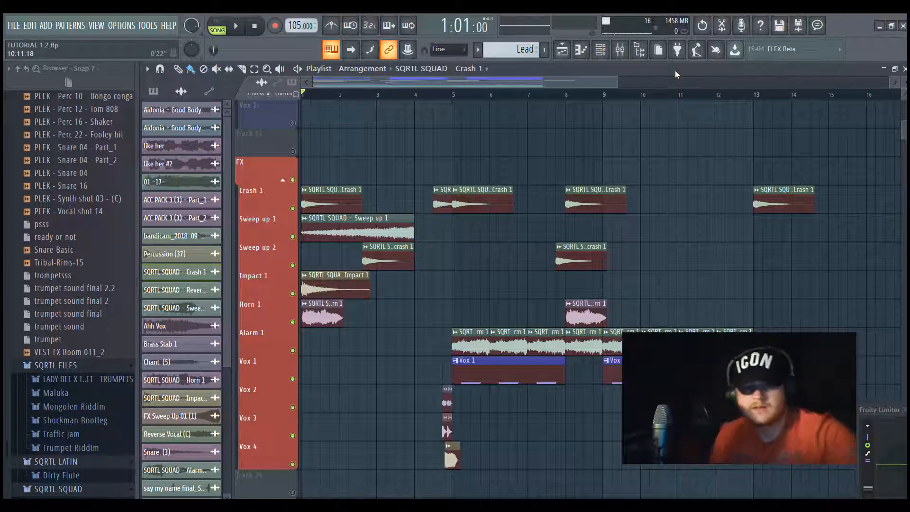
# Step: Solo the Crash 1 track and review its sample settings and the FabFilter Pro-Q 2 curve on its mixer track
pyautogui.click(289, 201)
pyautogui.doubleClick(315, 202)
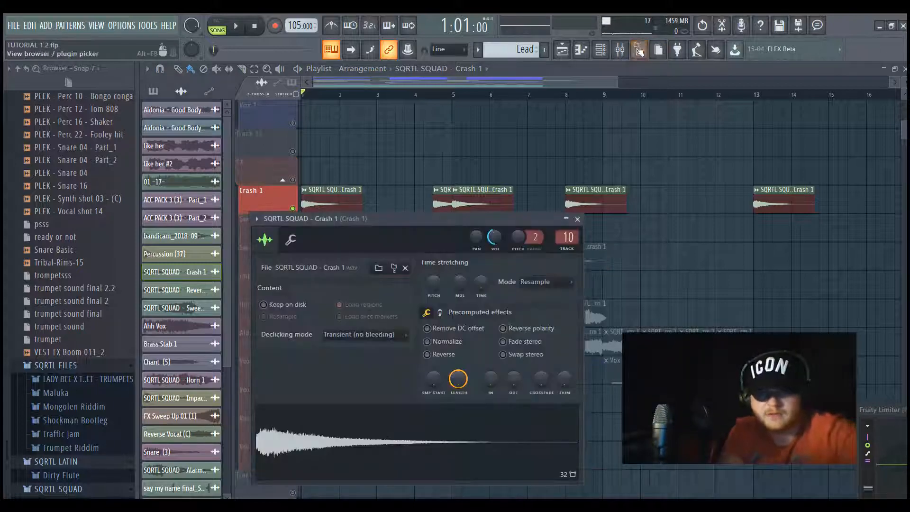
pyautogui.click(619, 49)
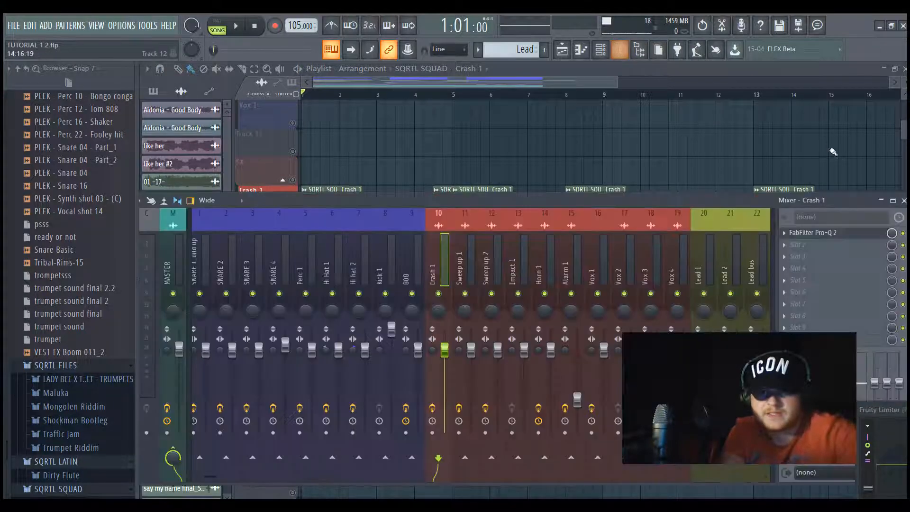
pyautogui.click(815, 233)
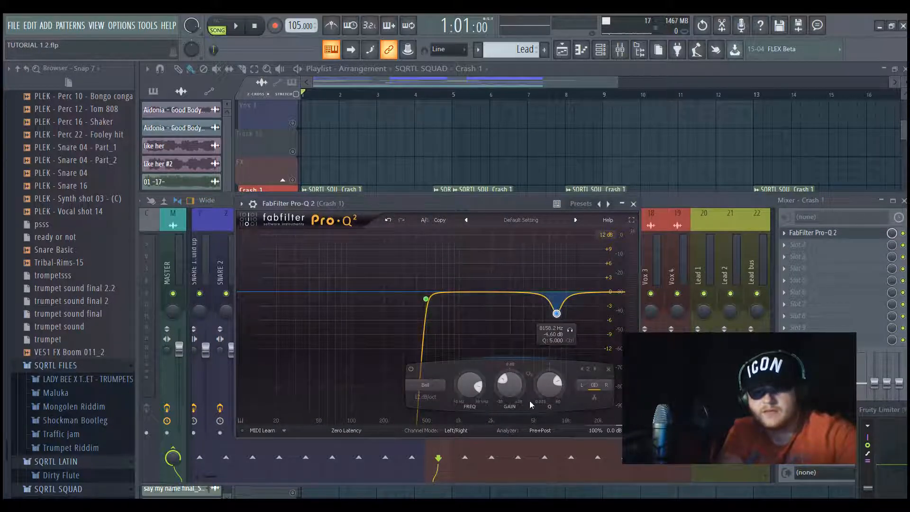
pyautogui.click(443, 75)
# Step: Solo and play Sweep up 1, checking its sample settings and the FabFilter Pro-Q 2 on its mixer track
pyautogui.rightClick(296, 237)
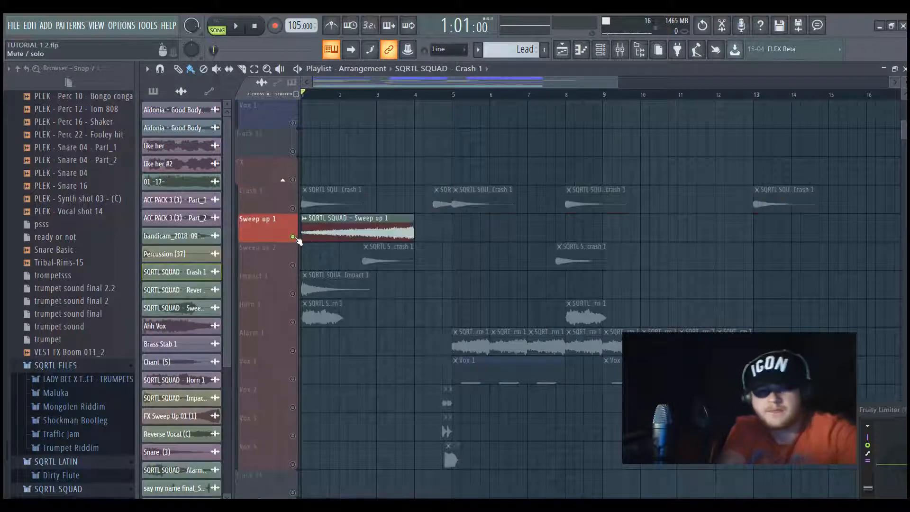
pyautogui.press('space')
pyautogui.click(395, 236)
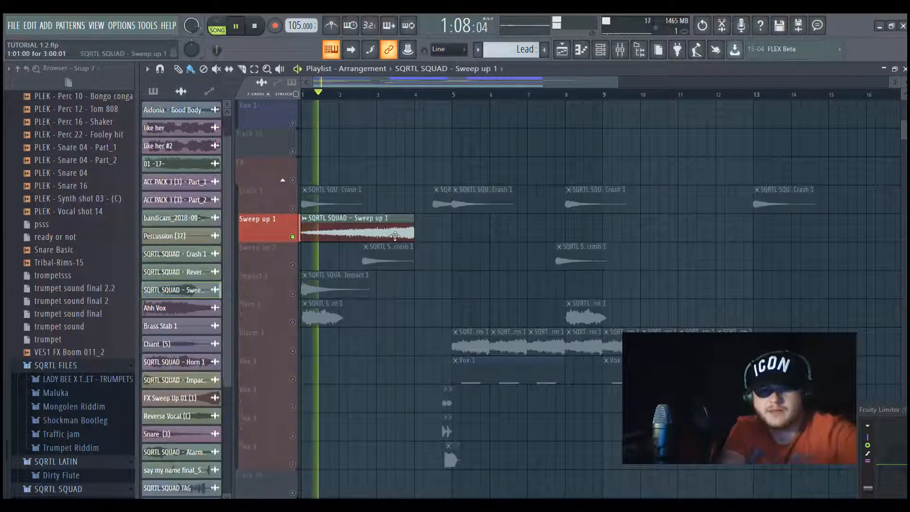
pyautogui.doubleClick(395, 236)
pyautogui.press('F9')
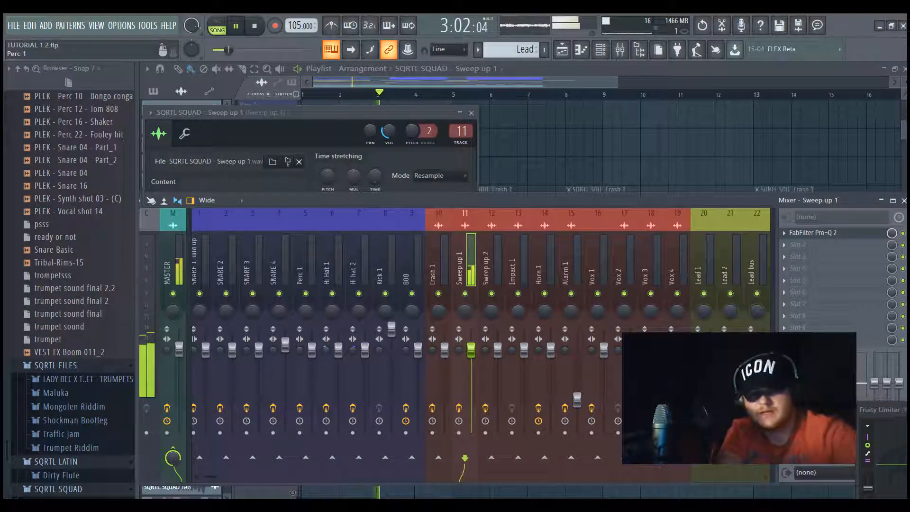
pyautogui.click(805, 233)
pyautogui.press('F5')
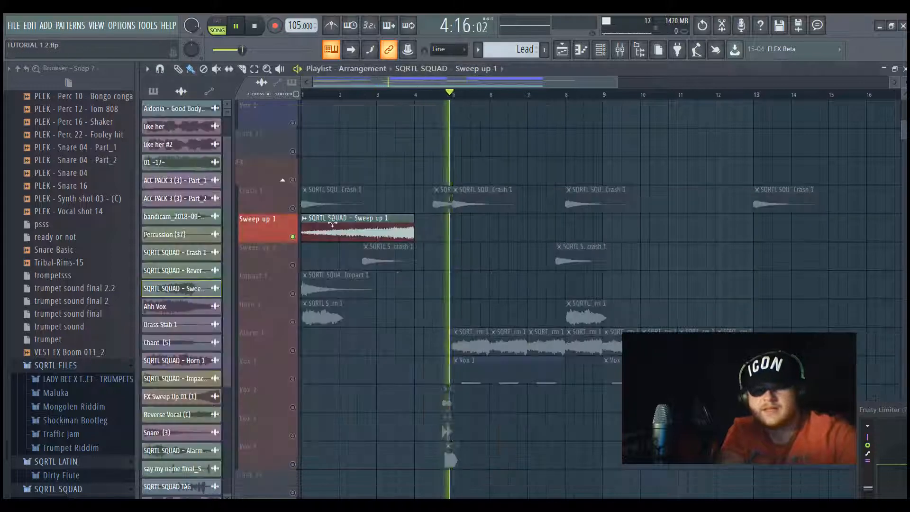
# Step: Solo Sweep up 2, play it from its first clip and inspect the reverse crash sample's settings
pyautogui.rightClick(293, 265)
pyautogui.press('space')
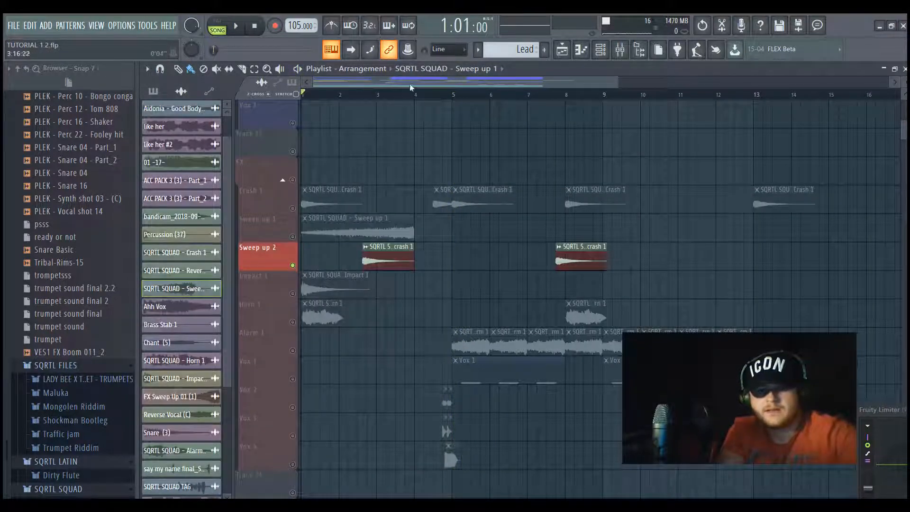
pyautogui.click(367, 94)
pyautogui.doubleClick(377, 255)
pyautogui.press('space')
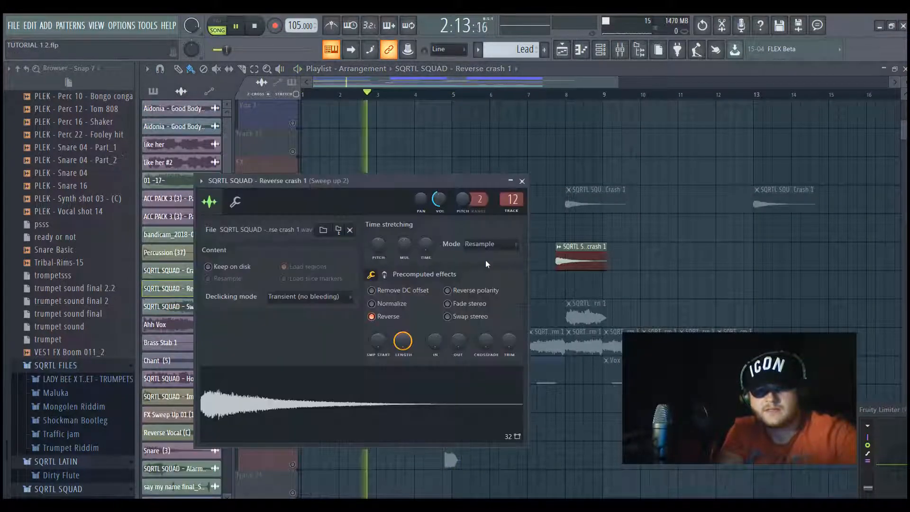
pyautogui.press('Escape')
pyautogui.press('space')
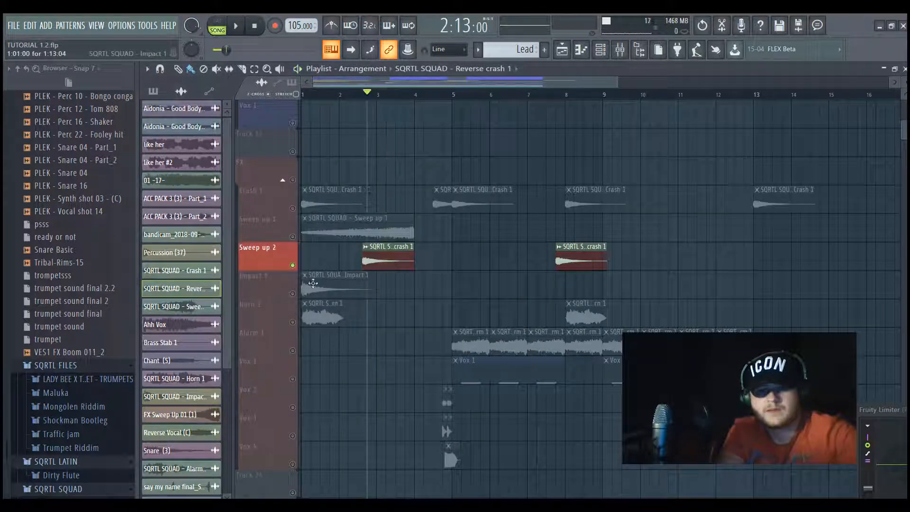
# Step: Solo and play Impact 1, checking its sample settings and the effect slots of its mixer track
pyautogui.click(313, 283)
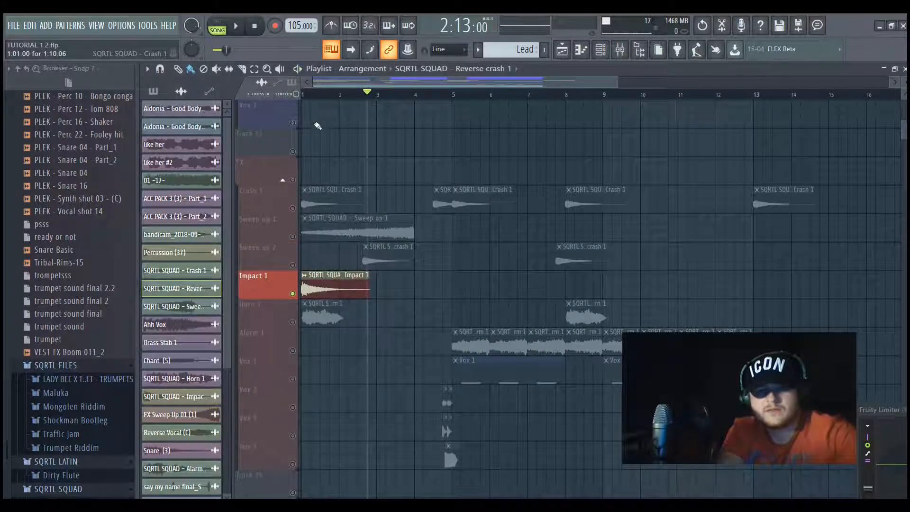
pyautogui.press('space')
pyautogui.doubleClick(315, 283)
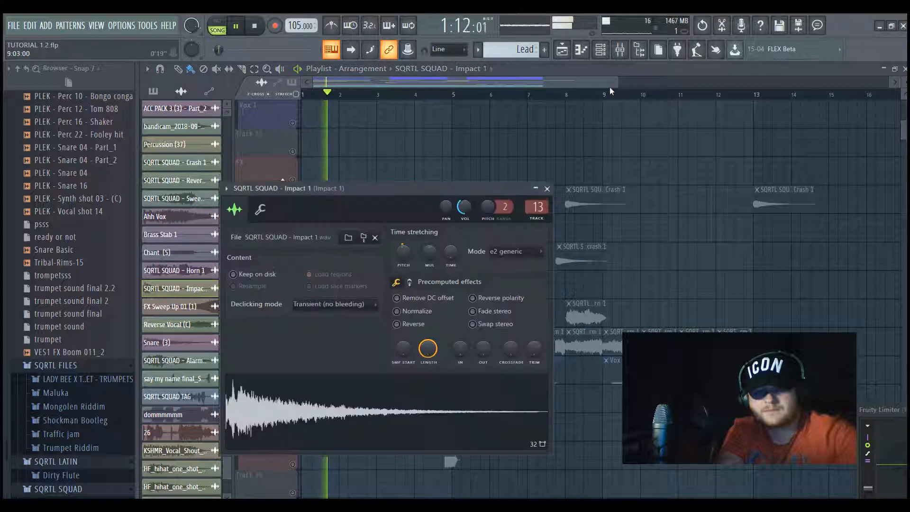
pyautogui.press('F9')
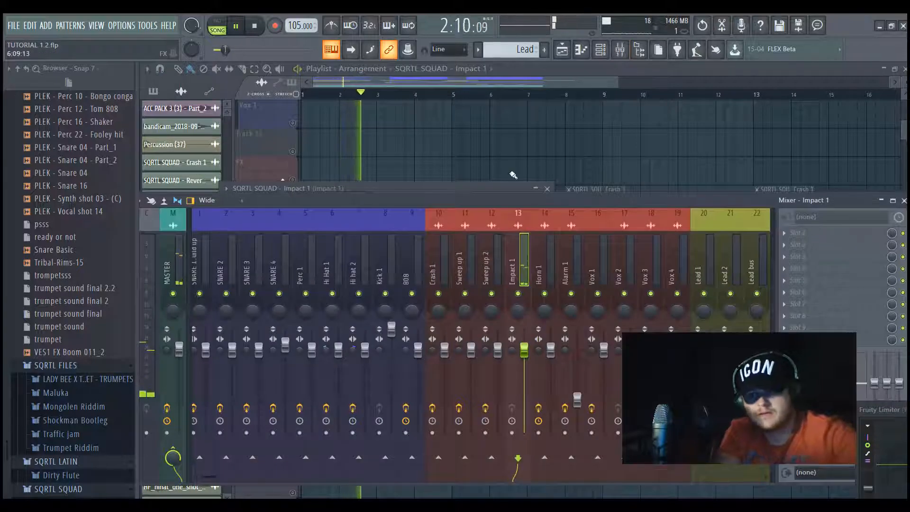
pyautogui.click(513, 175)
pyautogui.press('space')
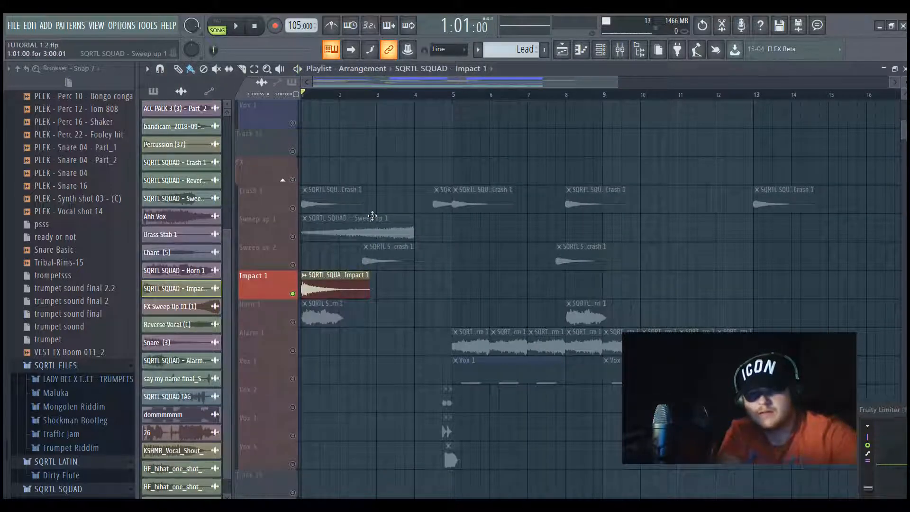
pyautogui.click(620, 49)
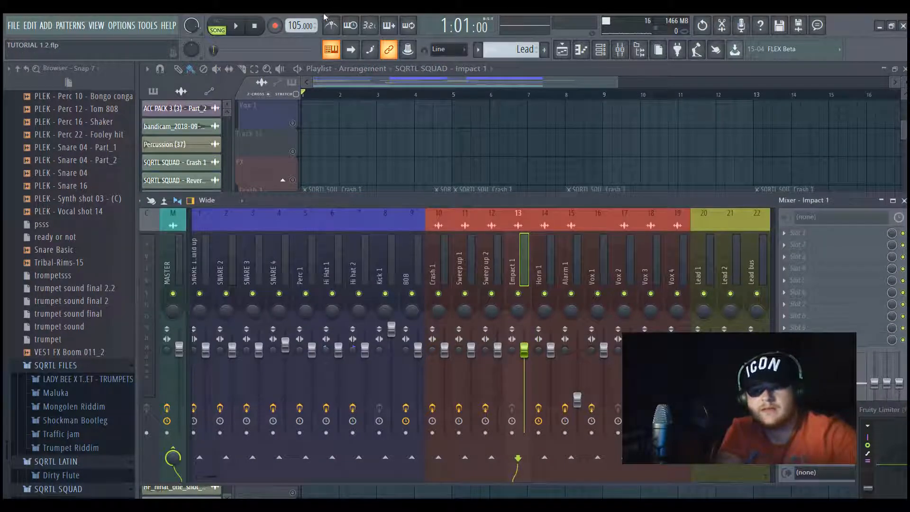
pyautogui.press('F9')
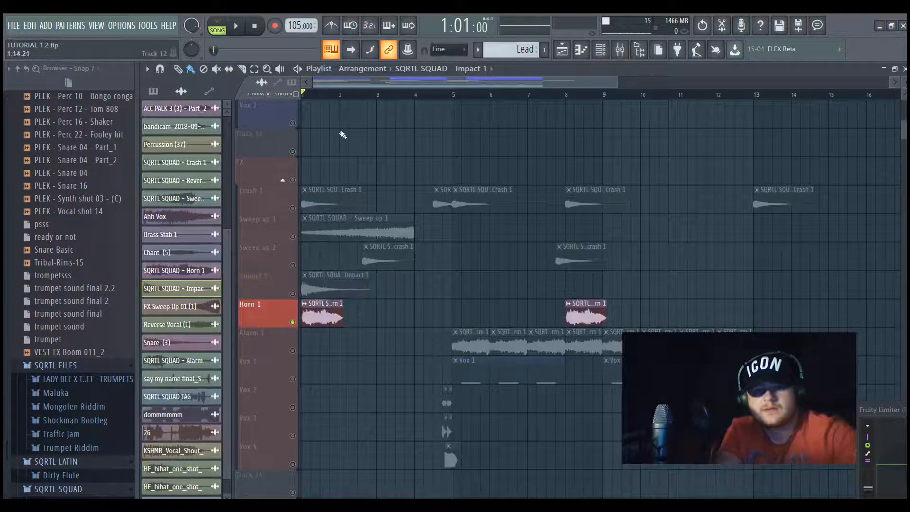
# Step: Listen to the soloed Horn 1 track and examine the FabFilter Pro-Q 2 curve on its mixer track
pyautogui.press('space')
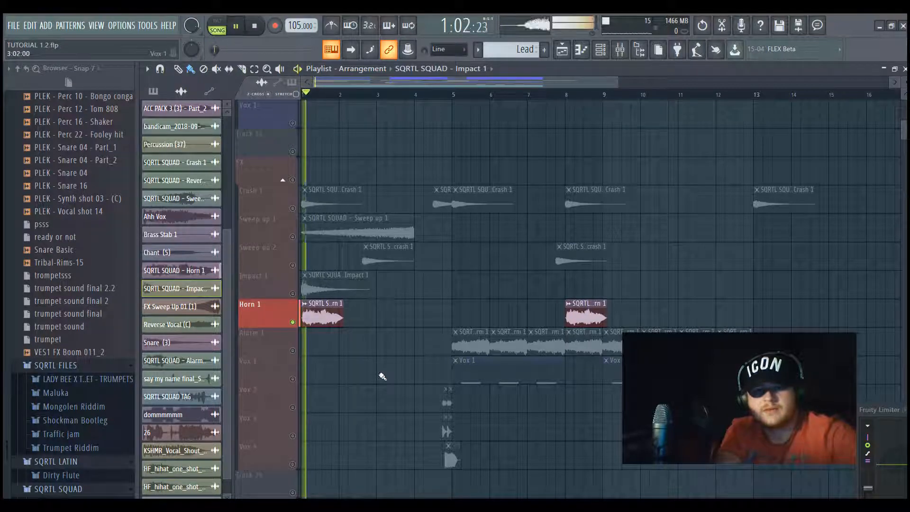
pyautogui.press('space')
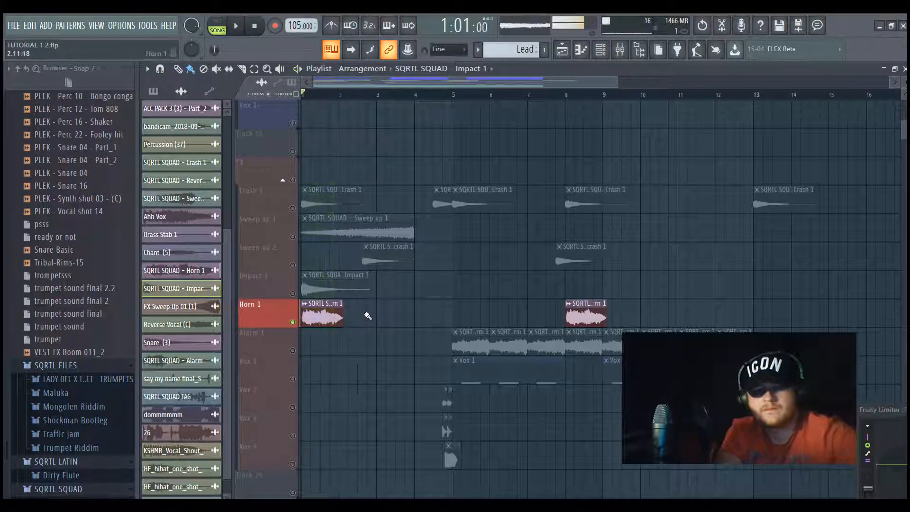
pyautogui.press('F9')
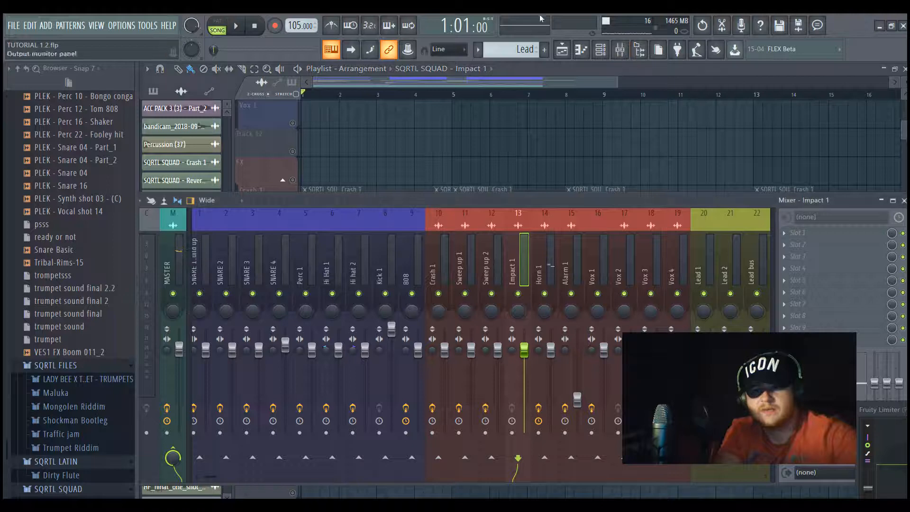
pyautogui.click(546, 262)
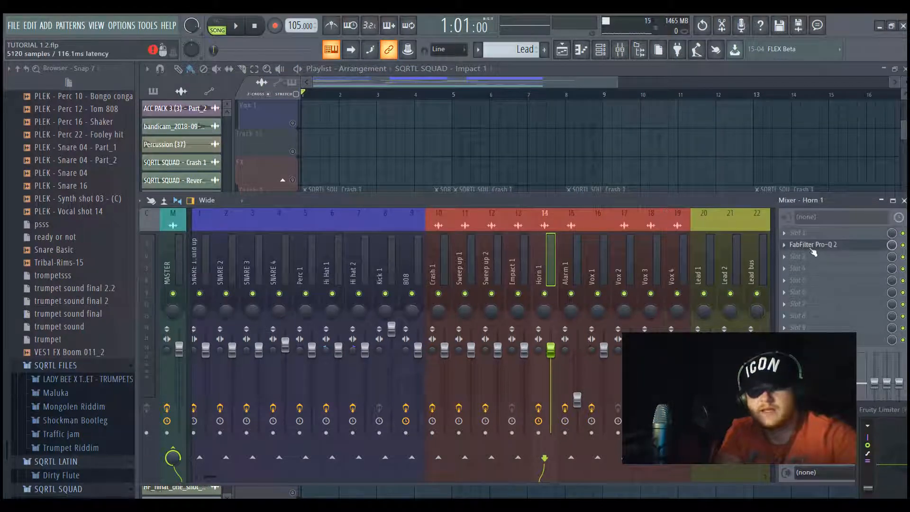
pyautogui.click(813, 246)
pyautogui.press('space')
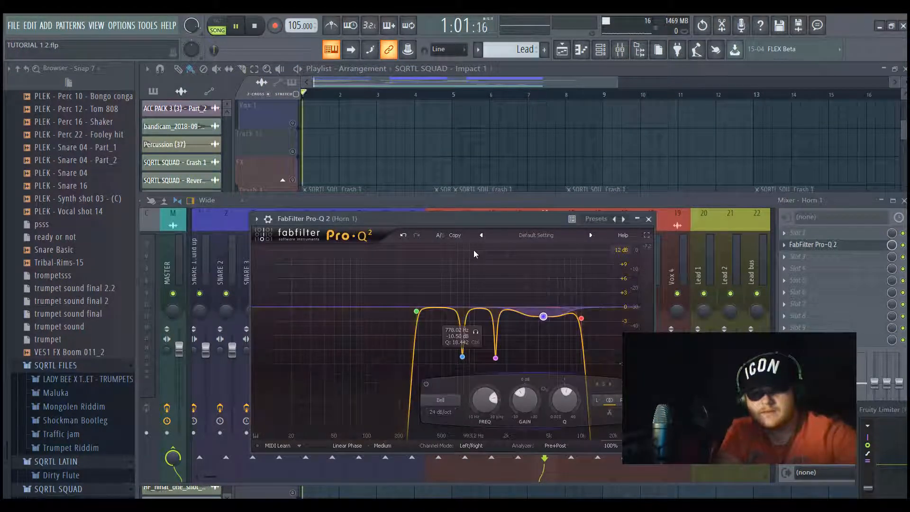
pyautogui.press('space')
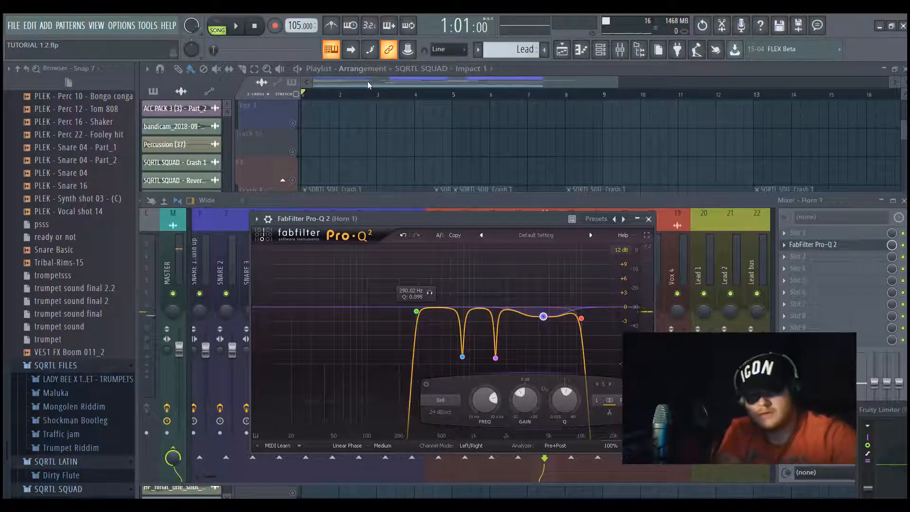
pyautogui.press('F5')
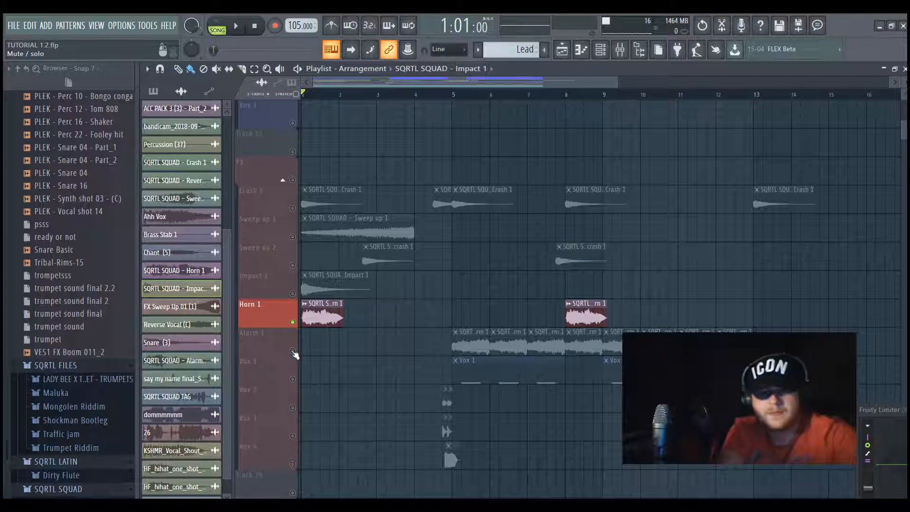
# Step: Solo the Alarm 1 track in the FX group and play it from bar 5
pyautogui.click(265, 341)
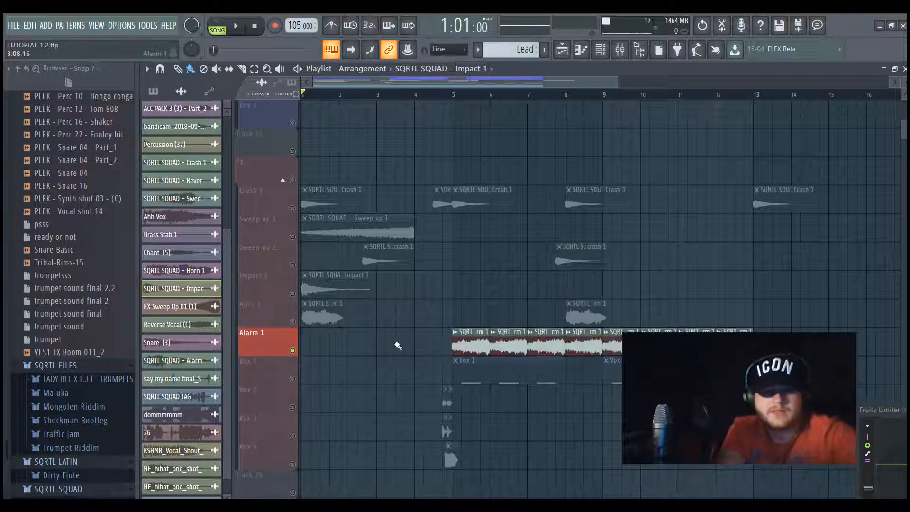
pyautogui.scroll(-3, 391, 338)
pyautogui.scroll(-1, 373, 286)
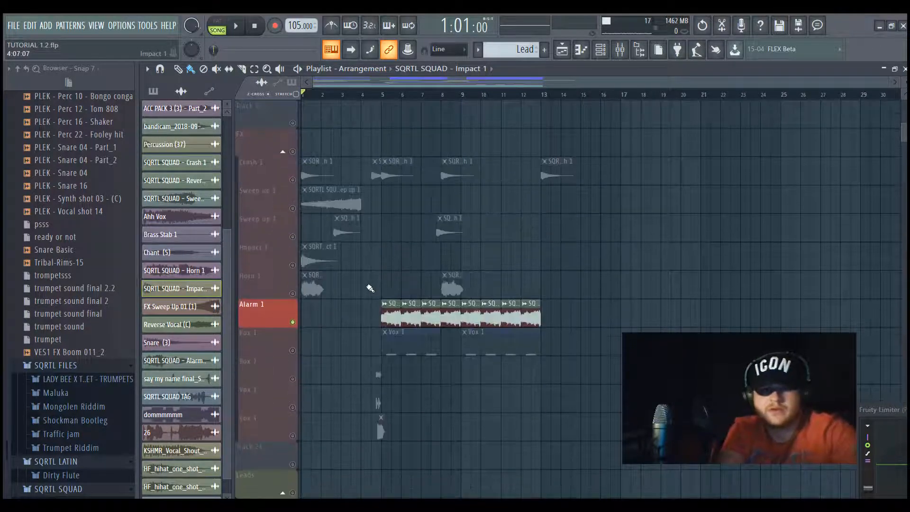
pyautogui.scroll(11, 295, 325)
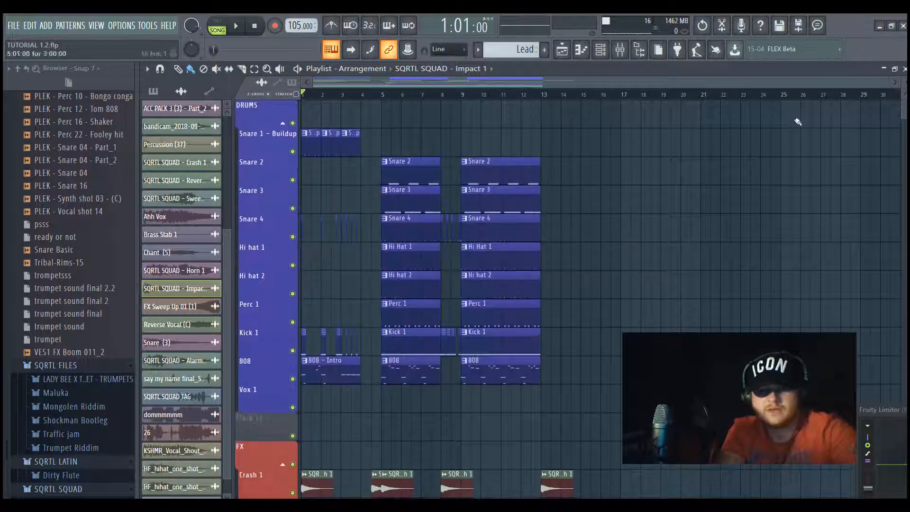
pyautogui.scroll(-3, 332, 307)
pyautogui.scroll(3, 416, 306)
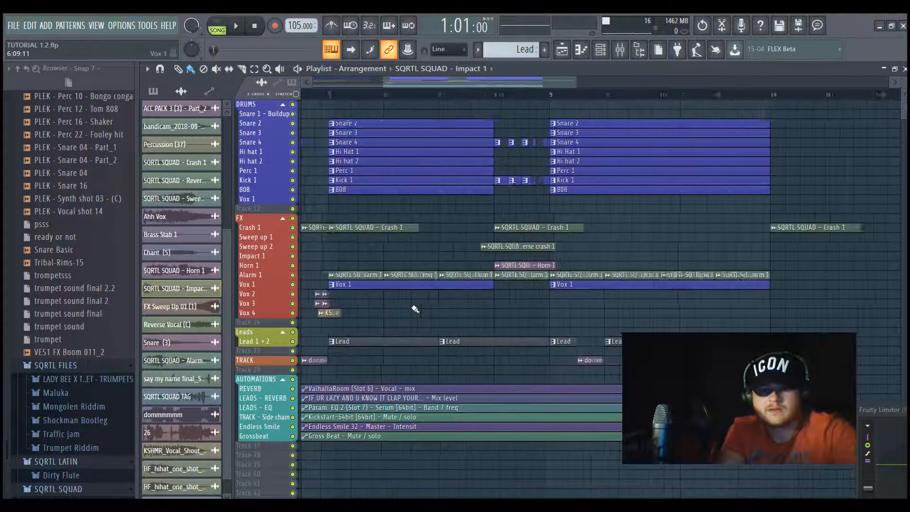
pyautogui.rightClick(293, 276)
pyautogui.click(322, 93)
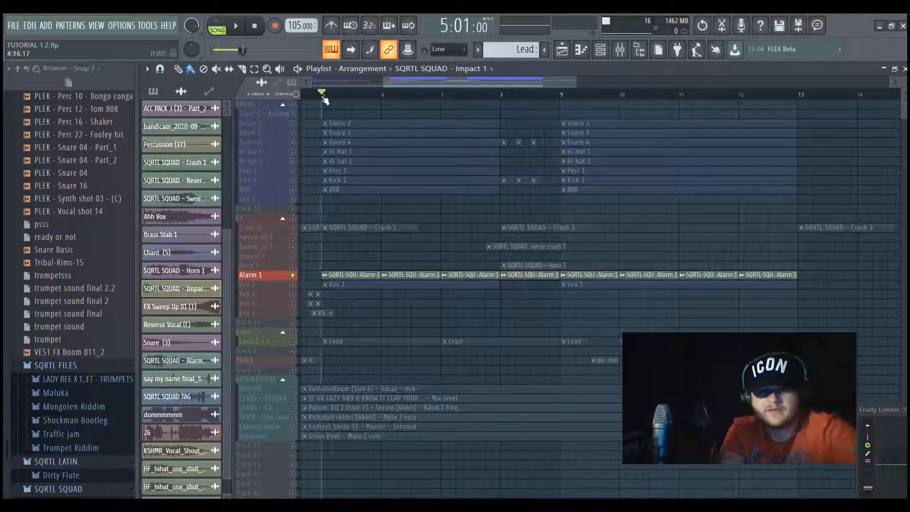
pyautogui.press('space')
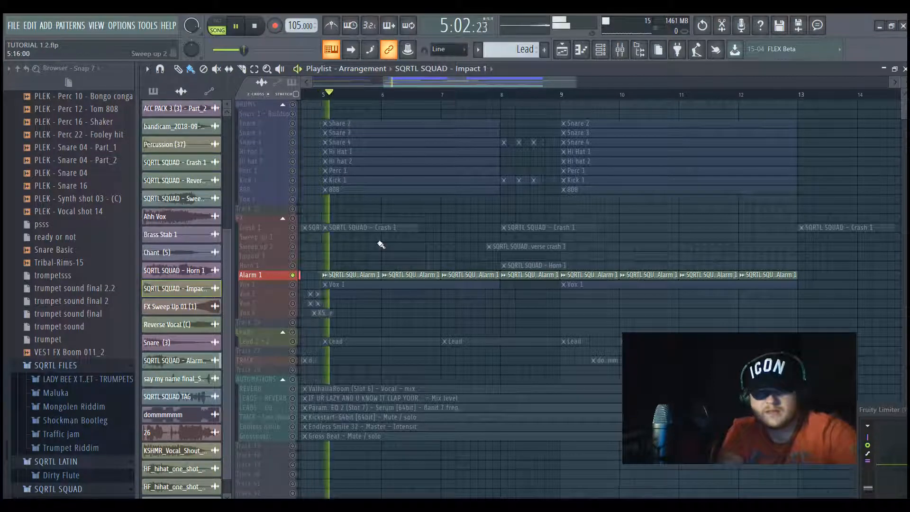
# Step: Stop the soloed Alarm 1 playback and examine its sample settings from the first clip
pyautogui.click(366, 278)
pyautogui.doubleClick(367, 278)
pyautogui.press('space')
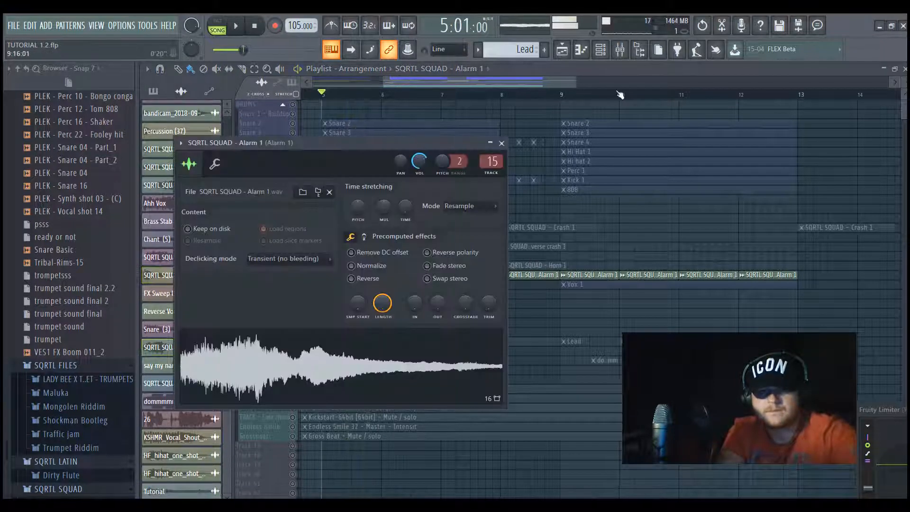
# Step: Inspect the FabFilter Pro-Q 2 and Kickstart effects on the Alarm 1 mixer track, then return to the playlist
pyautogui.press('F9')
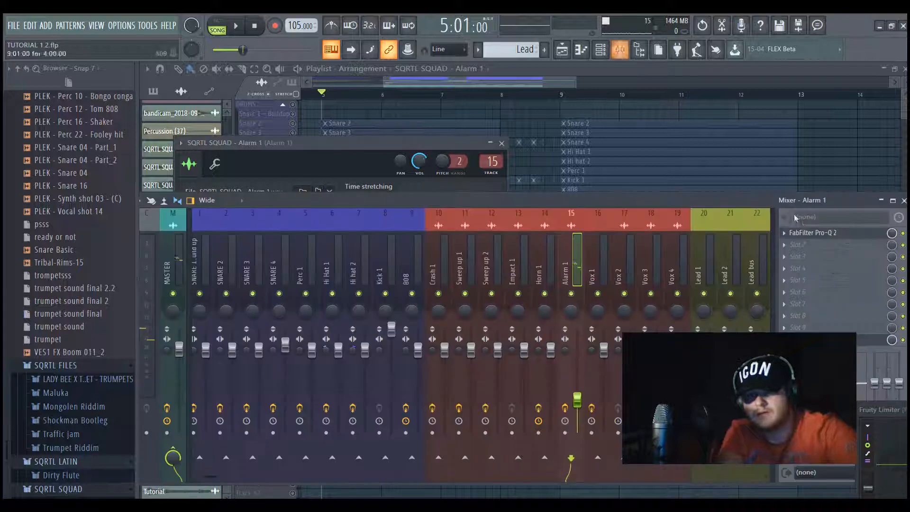
pyautogui.click(816, 234)
pyautogui.click(816, 233)
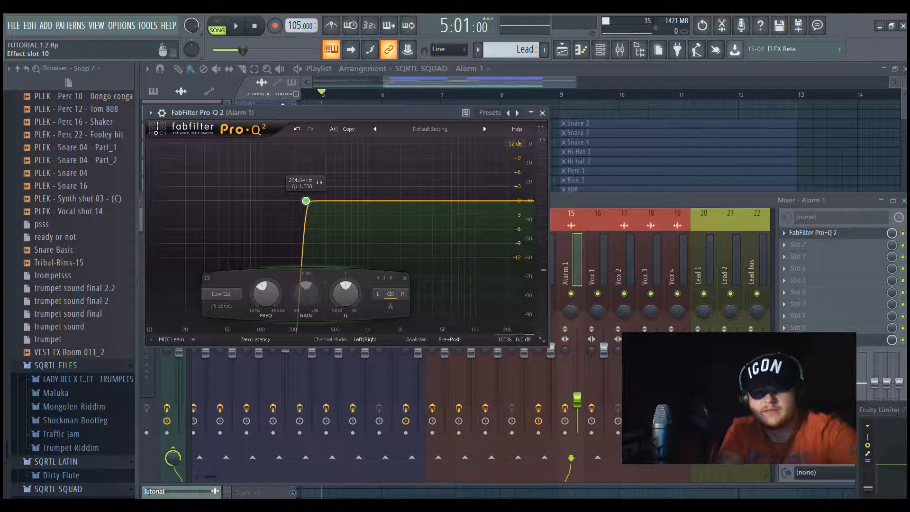
pyautogui.click(542, 113)
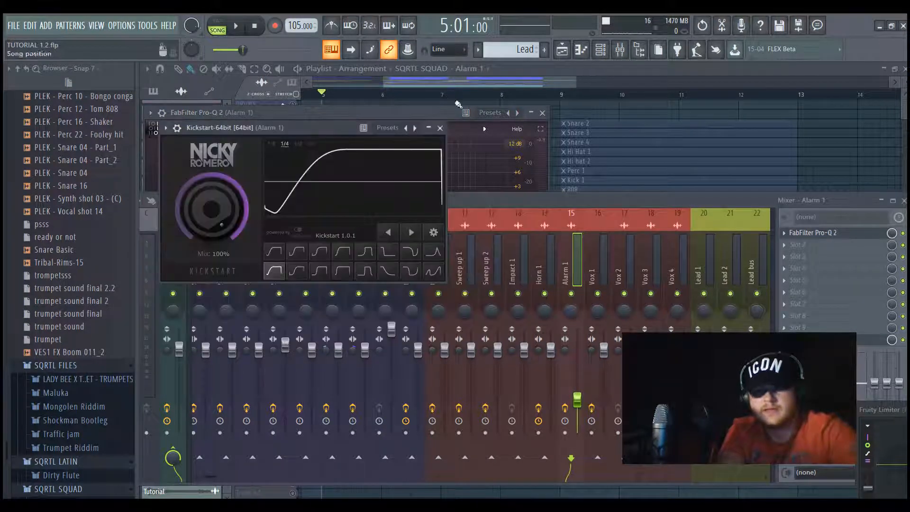
pyautogui.click(424, 83)
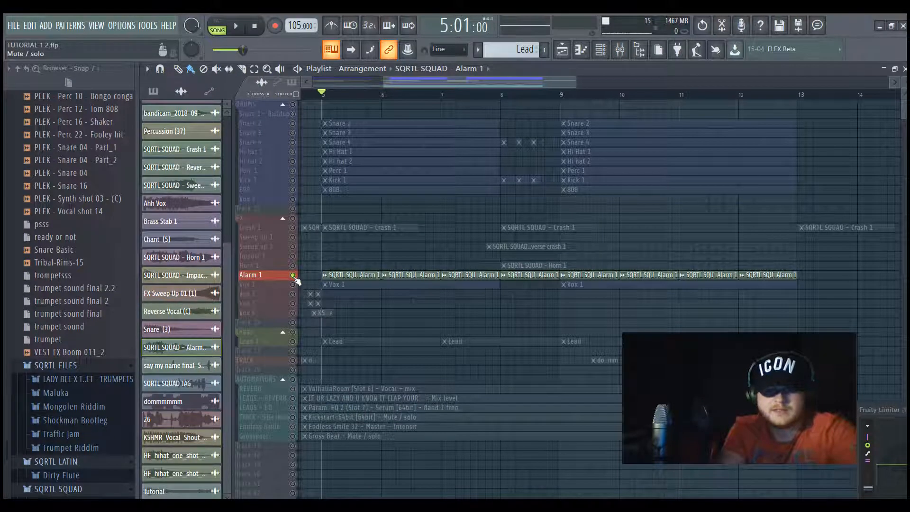
# Step: With all other tracks active, mute Alarm 1 and listen to the drop from bar 5 without it
pyautogui.scroll(-2, 356, 151)
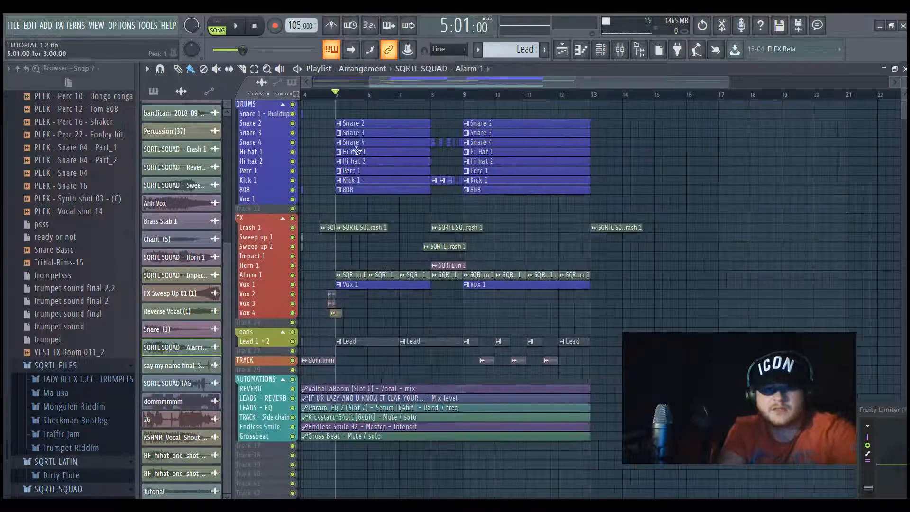
pyautogui.click(292, 275)
pyautogui.press('space')
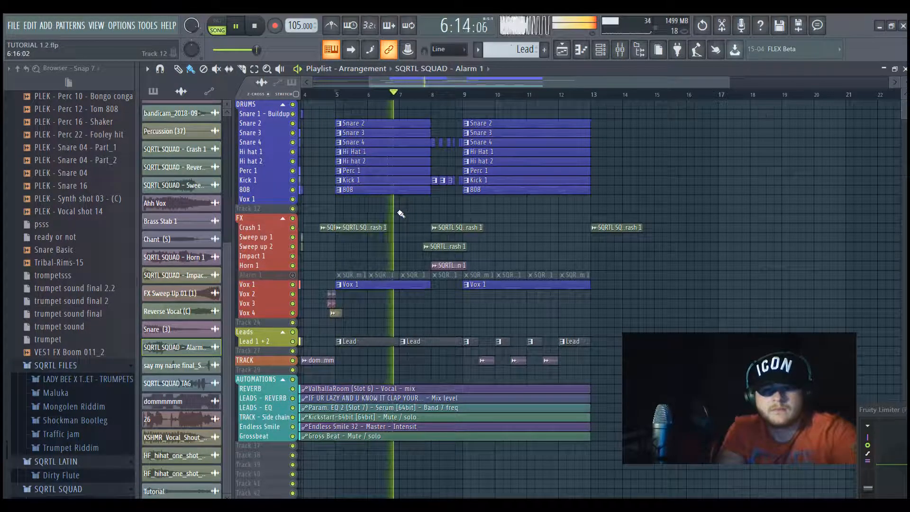
pyautogui.press('space')
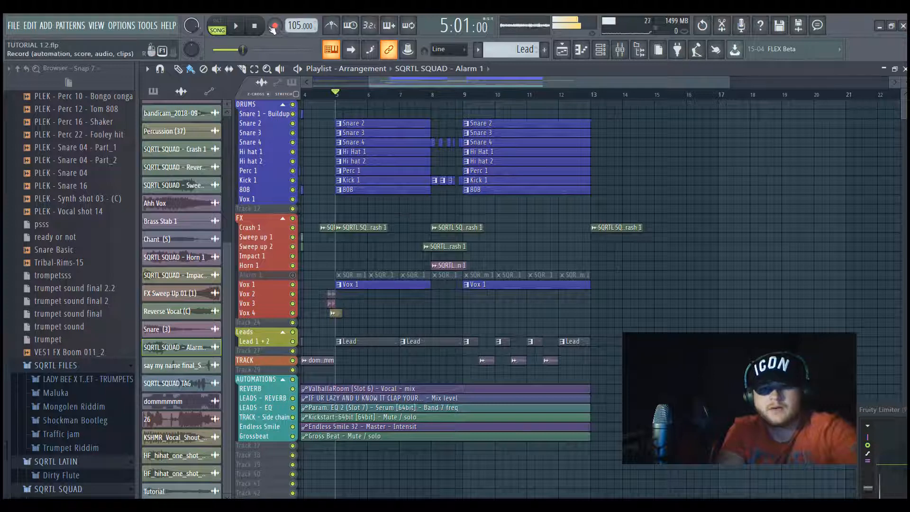
pyautogui.click(256, 27)
# Step: Unmute Alarm 1 and replay the full mix from bar 5 for comparison
pyautogui.click(292, 275)
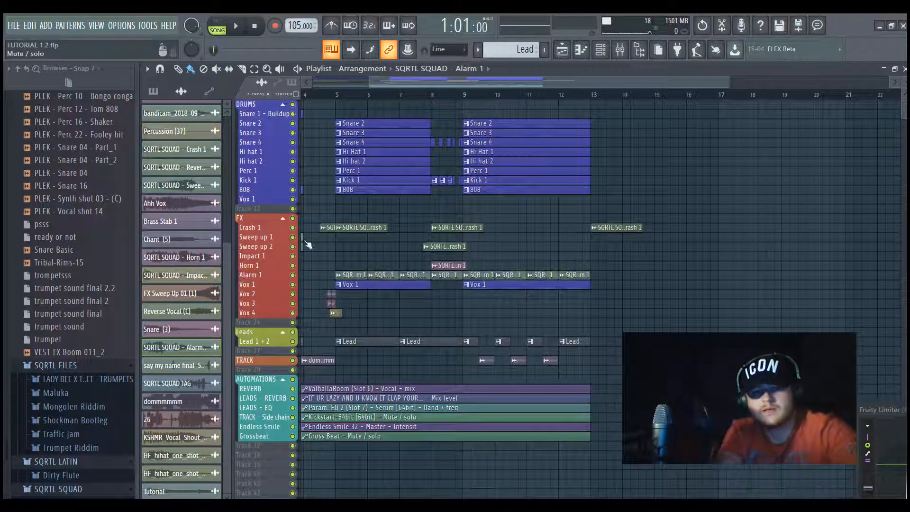
pyautogui.click(339, 98)
pyautogui.press('space')
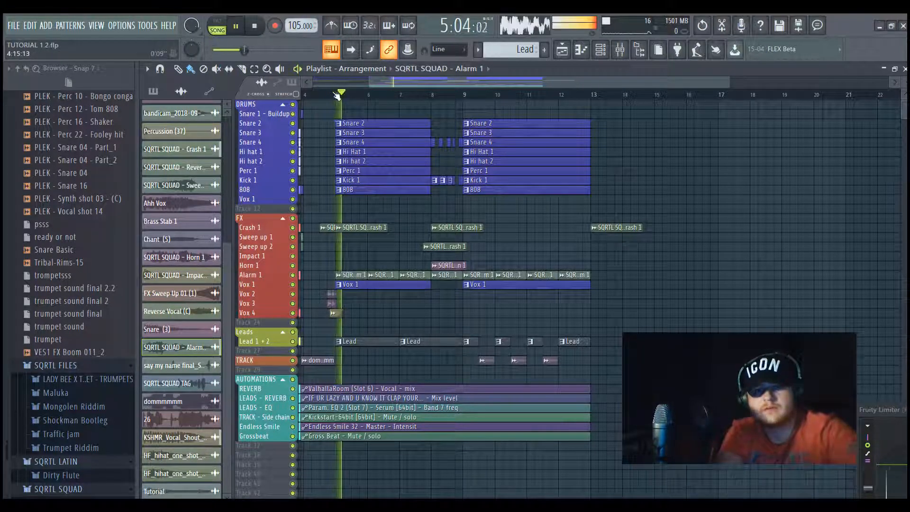
# Step: Check Alarm 1's sample settings and mixer level while the mix plays, then stop playback
pyautogui.click(514, 279)
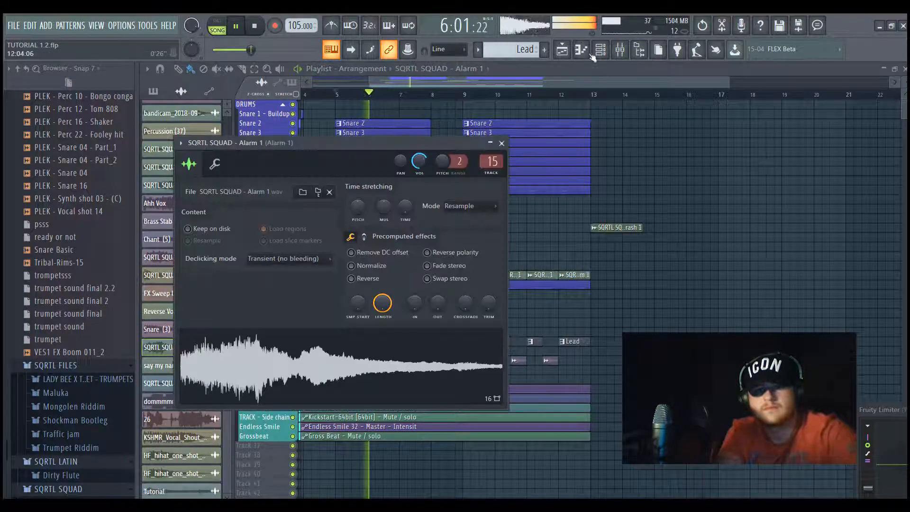
pyautogui.press('F9')
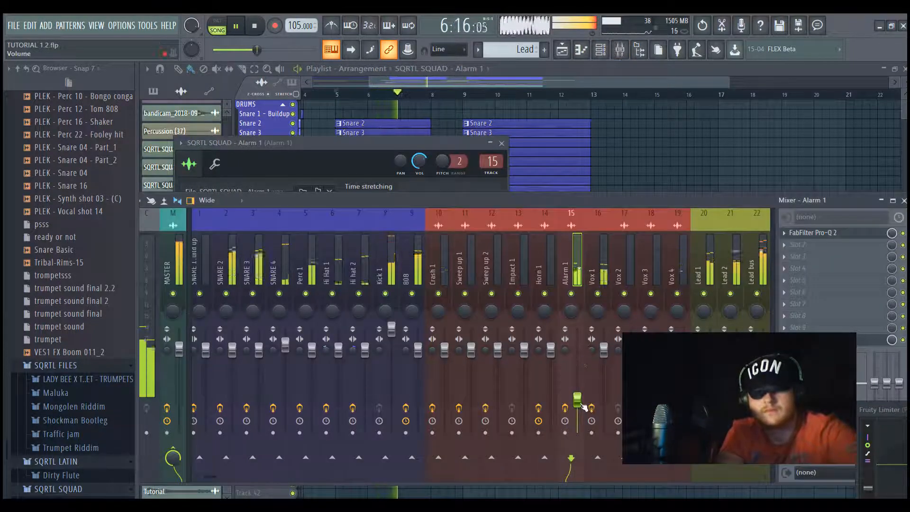
pyautogui.click(518, 87)
pyautogui.press('space')
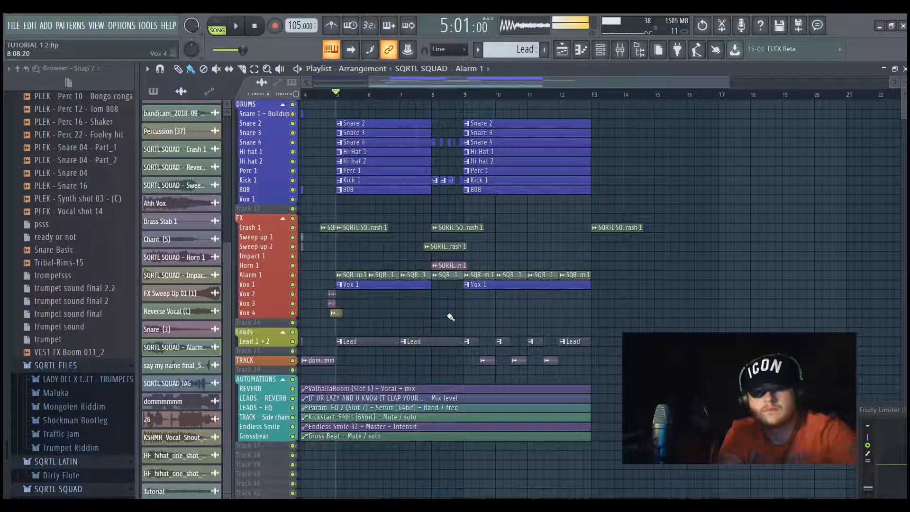
pyautogui.click(254, 27)
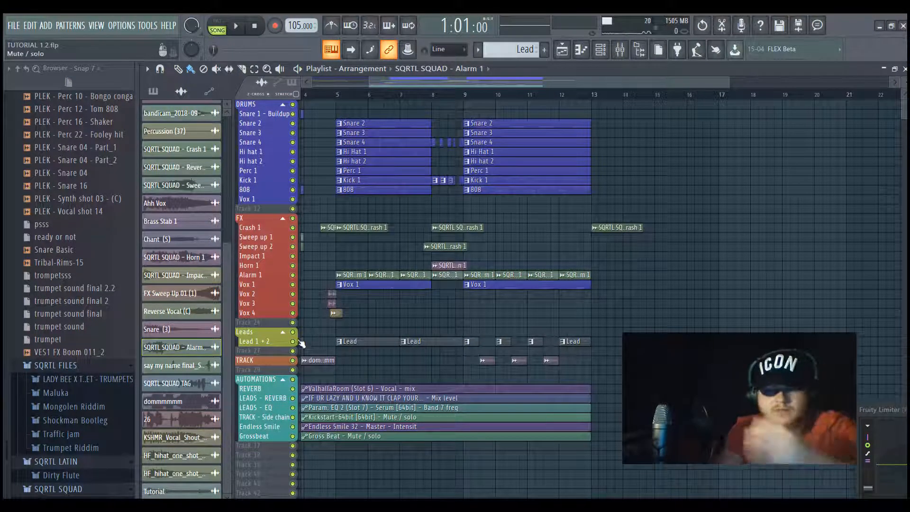
# Step: Solo Alarm 1 again to review its sample settings, then close them and restore all tracks
pyautogui.scroll(2, 325, 314)
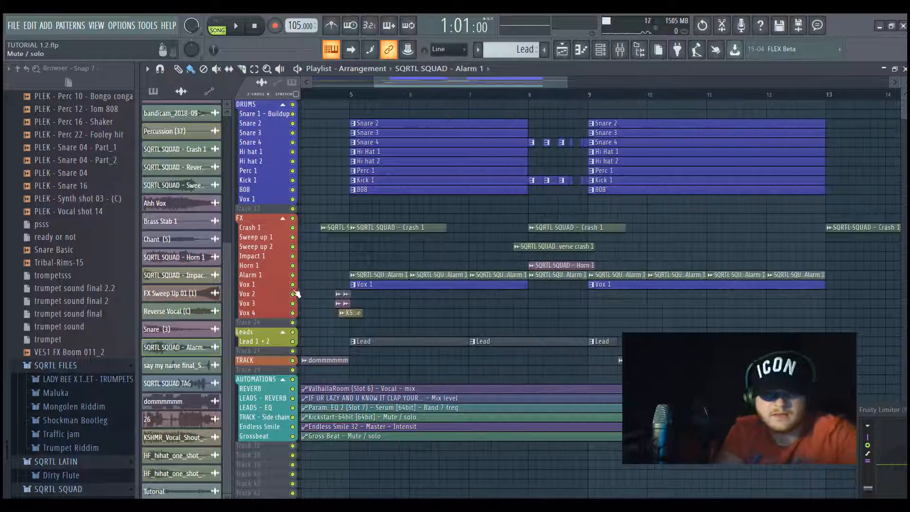
pyautogui.rightClick(293, 275)
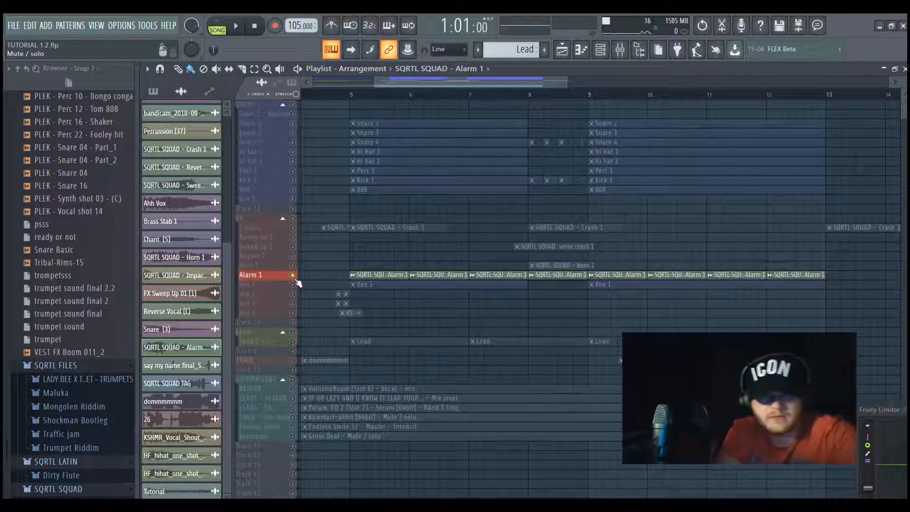
pyautogui.doubleClick(394, 276)
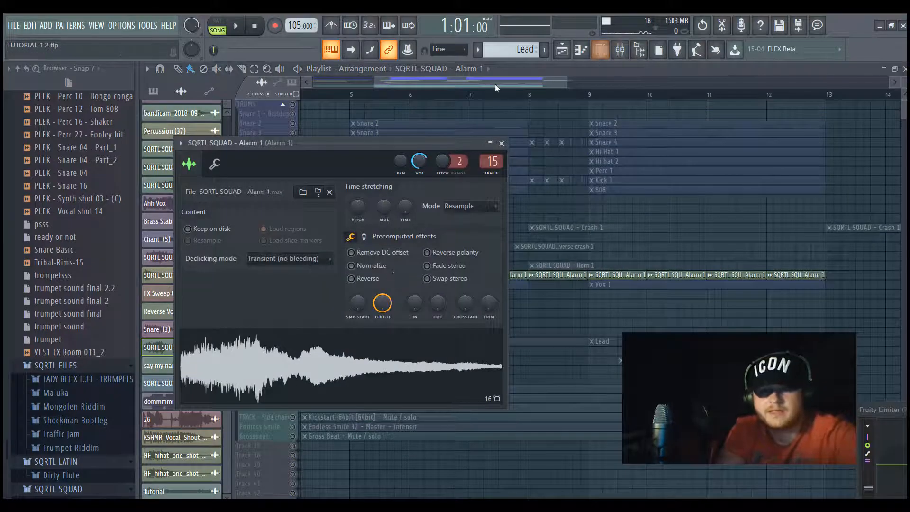
pyautogui.press('Escape')
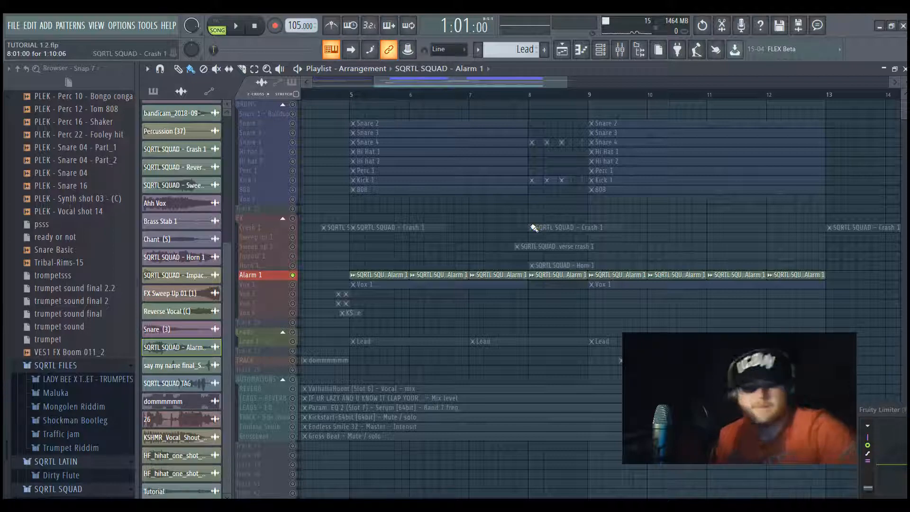
pyautogui.keyDown('ctrl'); pyautogui.click(293, 274); pyautogui.keyUp('ctrl')
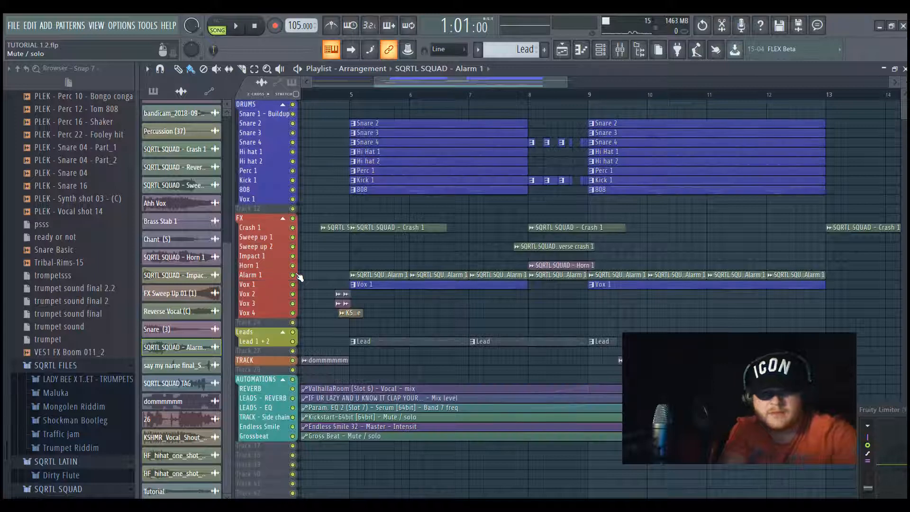
# Step: Solo Vox 1 through Vox 4 together and play them from the first vocal clips just before bar 5
pyautogui.scroll(3, 296, 294)
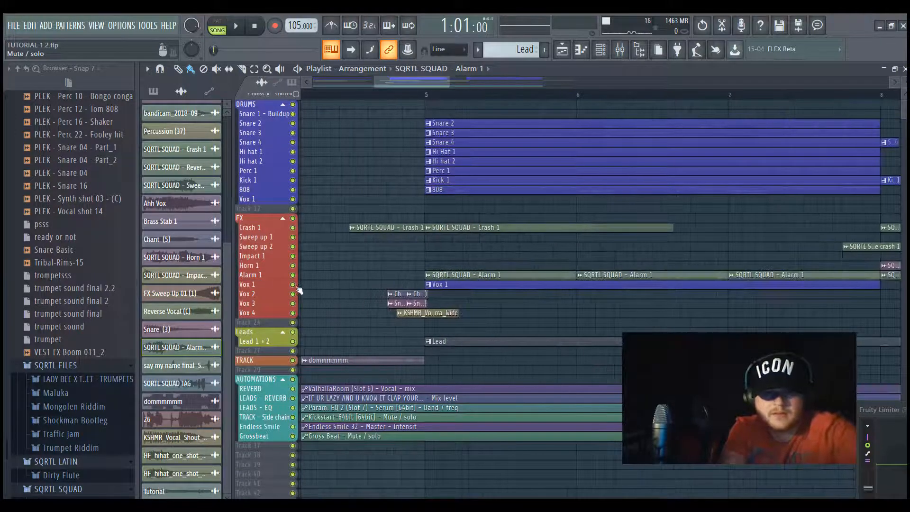
pyautogui.keyDown('ctrl'); pyautogui.click(292, 284); pyautogui.keyUp('ctrl')
pyautogui.moveTo(293, 294); pyautogui.dragTo(294, 316)
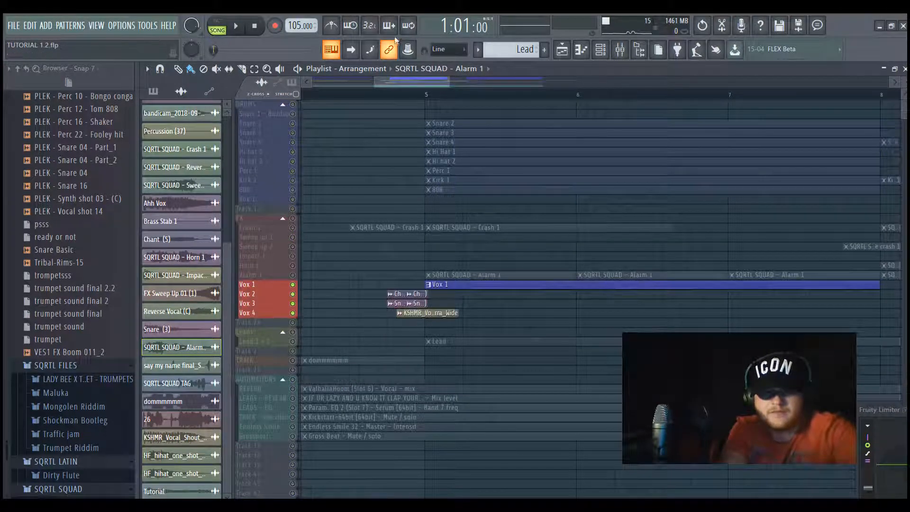
pyautogui.click(388, 95)
pyautogui.press('space')
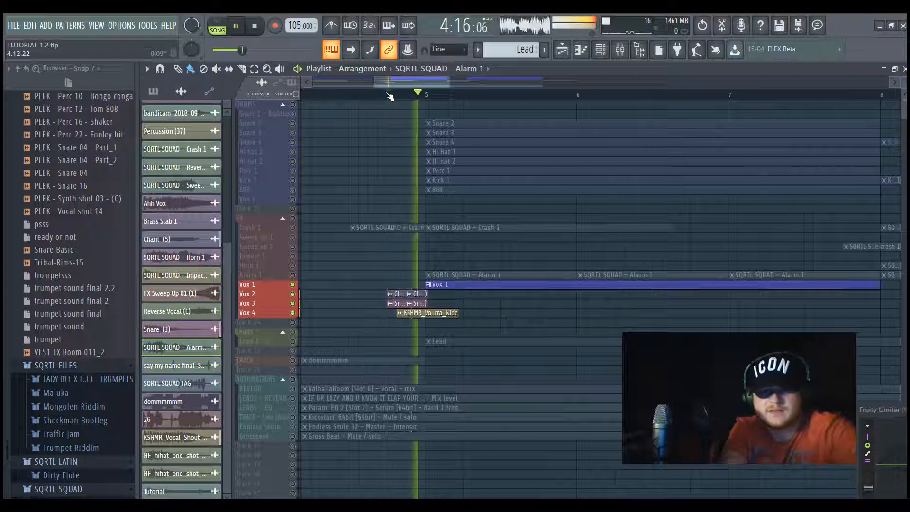
pyautogui.press('space')
pyautogui.scroll(-5, 432, 254)
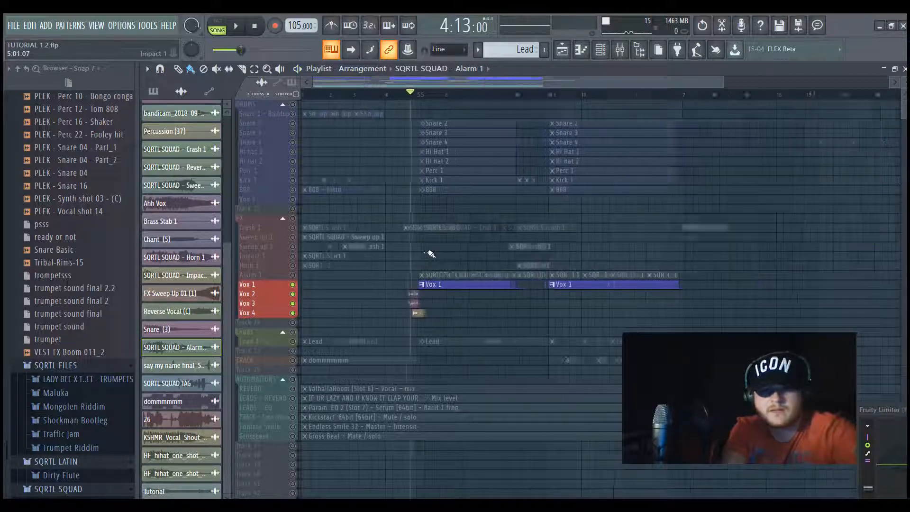